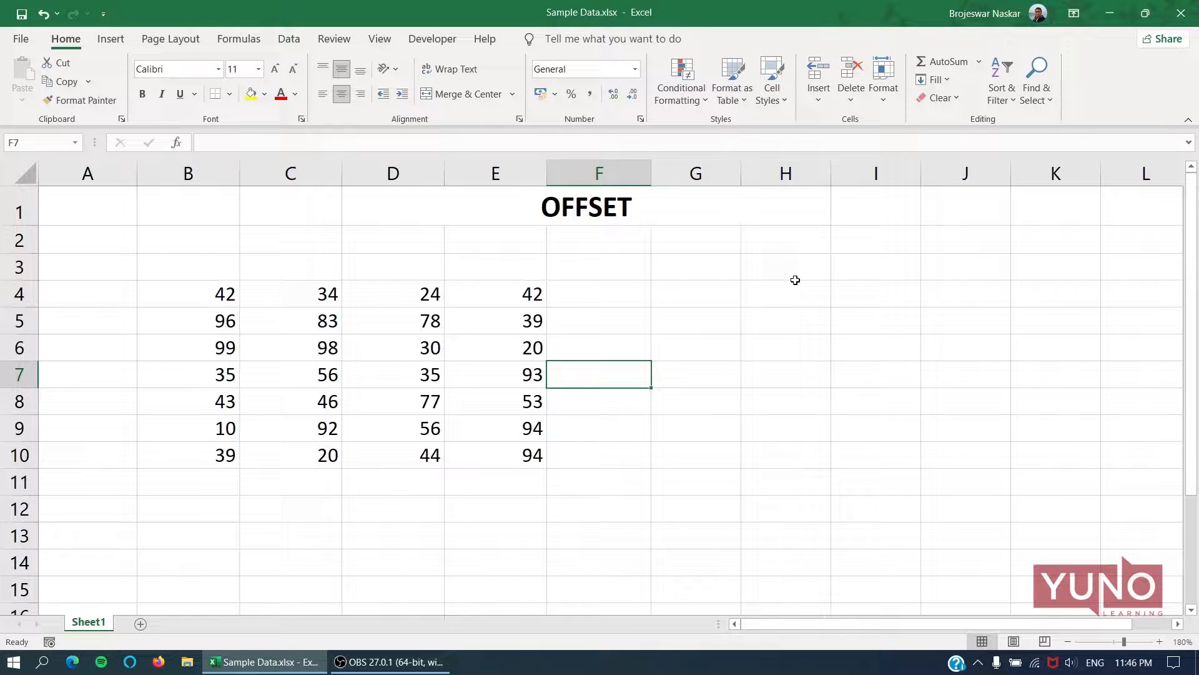
Enter an OFFSET formula in cell G4 with B4 as reference, 2 rows and 2 columns: =OFFSET(B4,2,2).
{"action": "key", "text": "Up"}
{"action": "key", "text": "Up"}
{"action": "key", "text": "Up"}
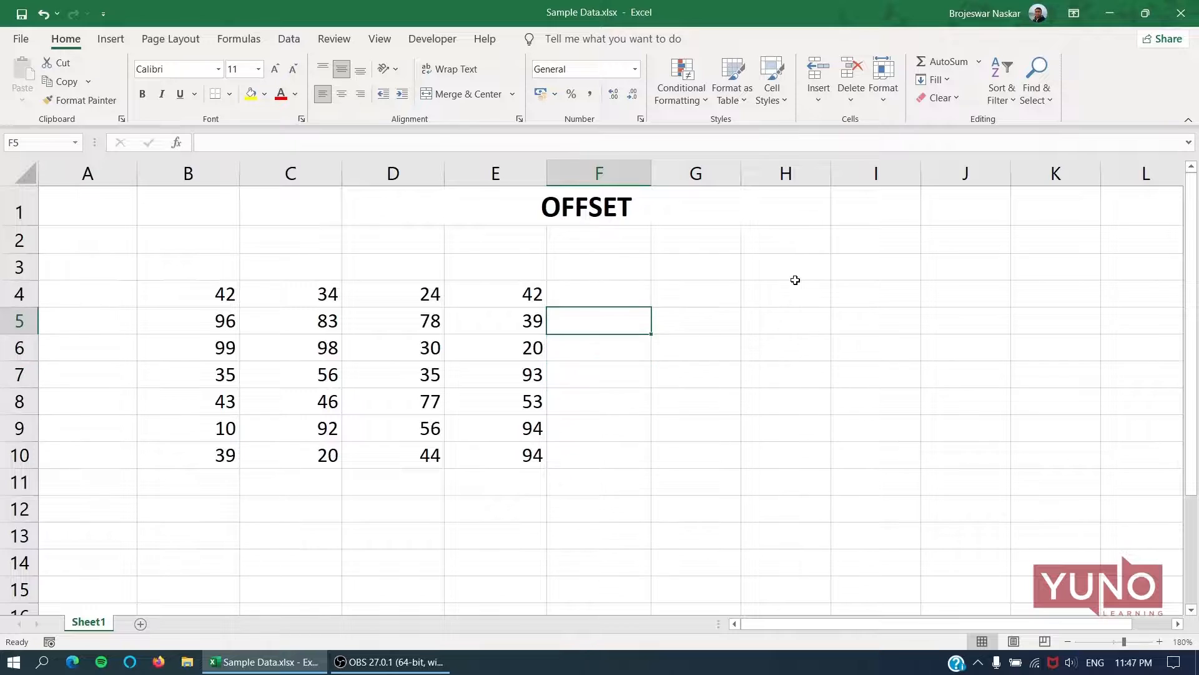
{"action": "key", "text": "Right"}
{"action": "type", "text": "="}
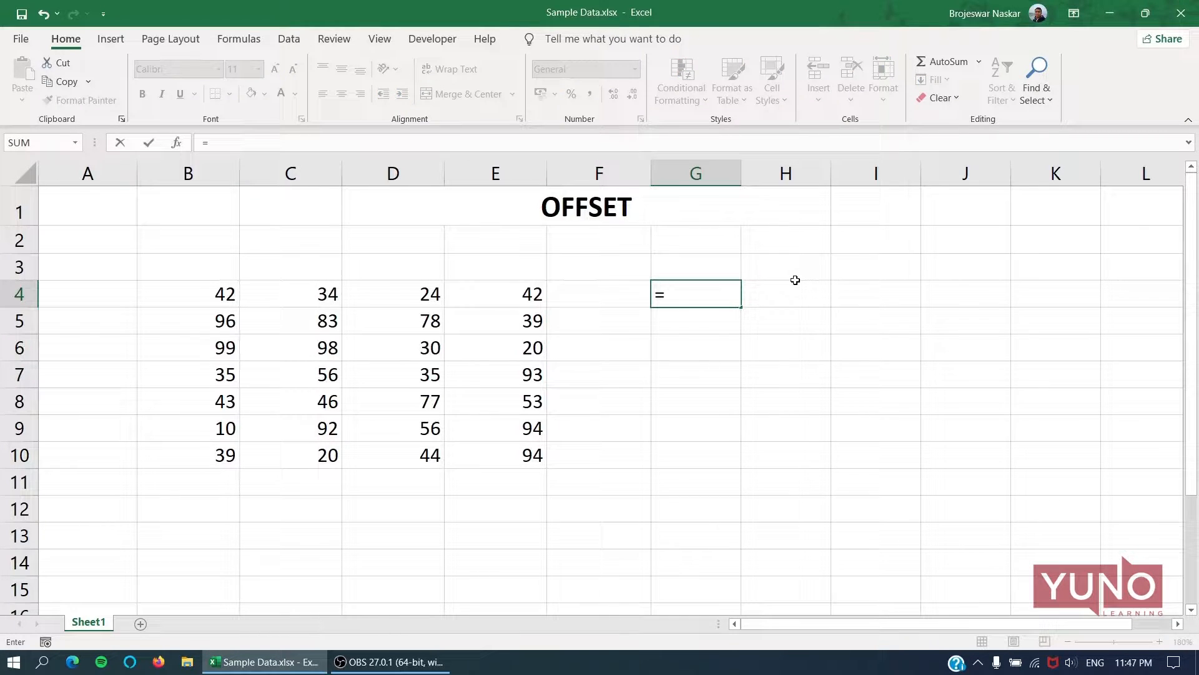
{"action": "type", "text": "OFF"}
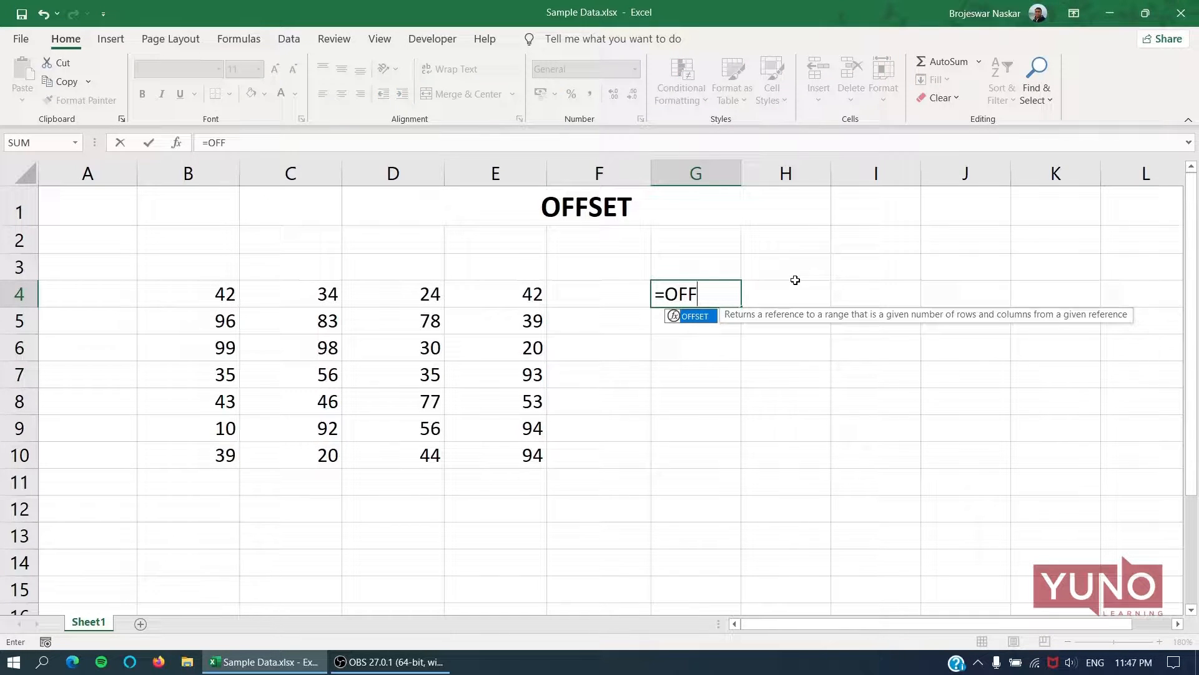
{"action": "key", "text": "Tab"}
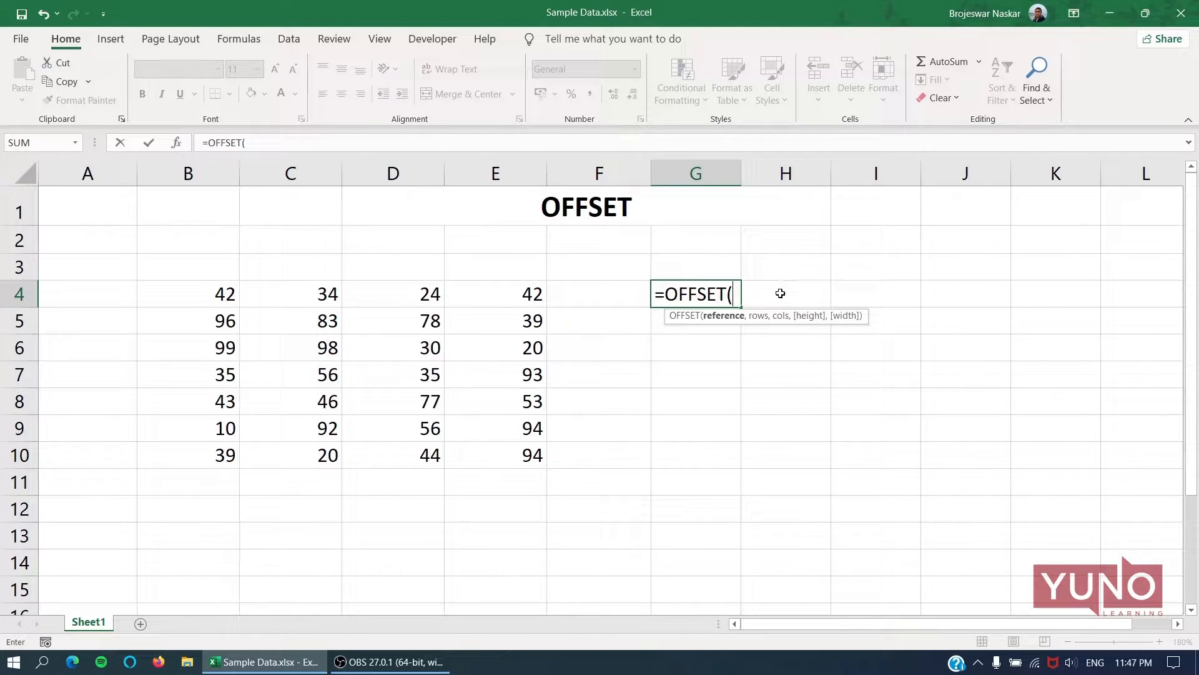
{"action": "left_click", "coordinate": [214, 295]}
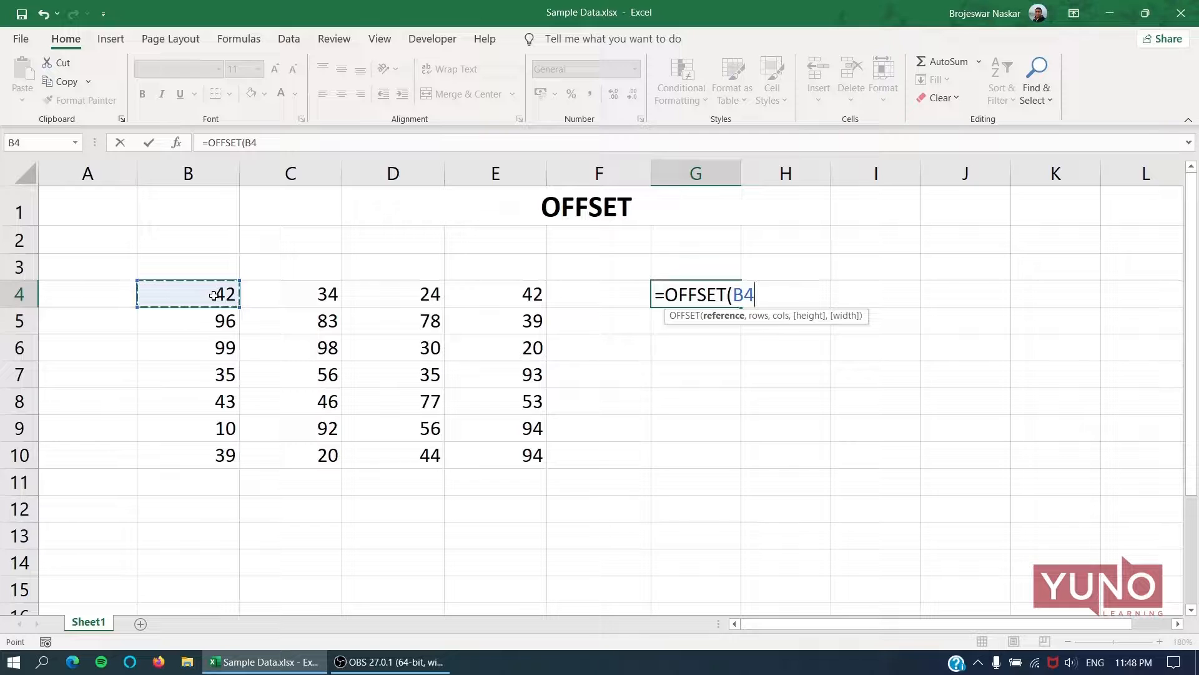
{"action": "type", "text": ","}
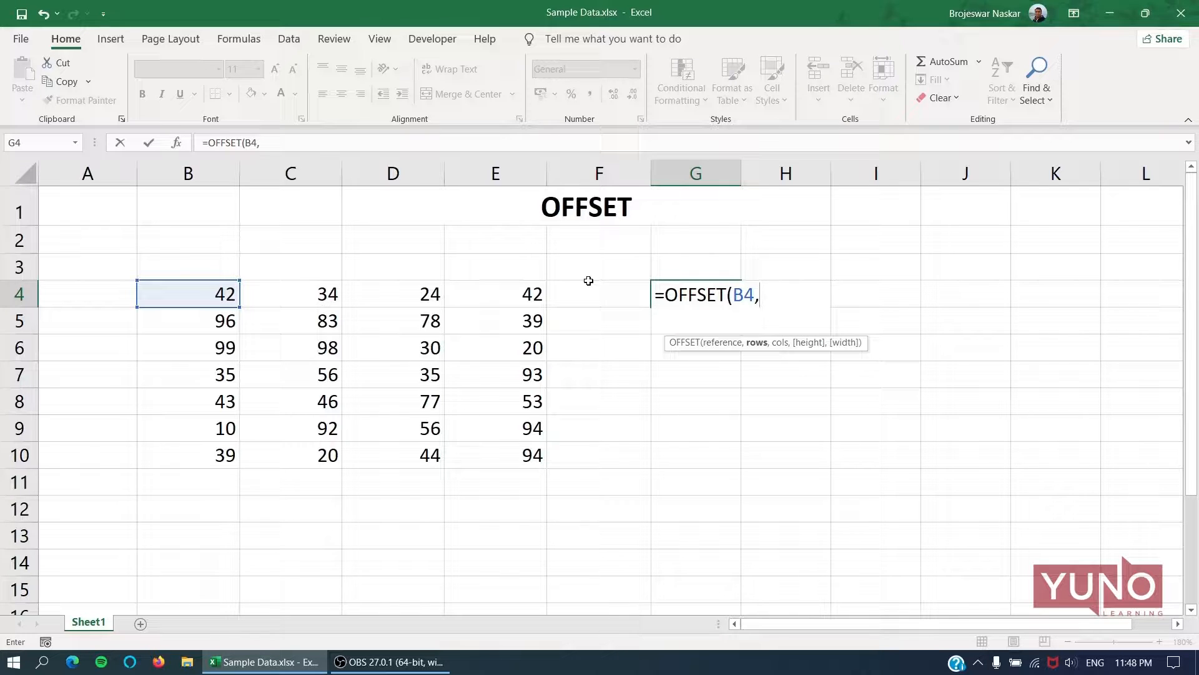
{"action": "type", "text": "2,"}
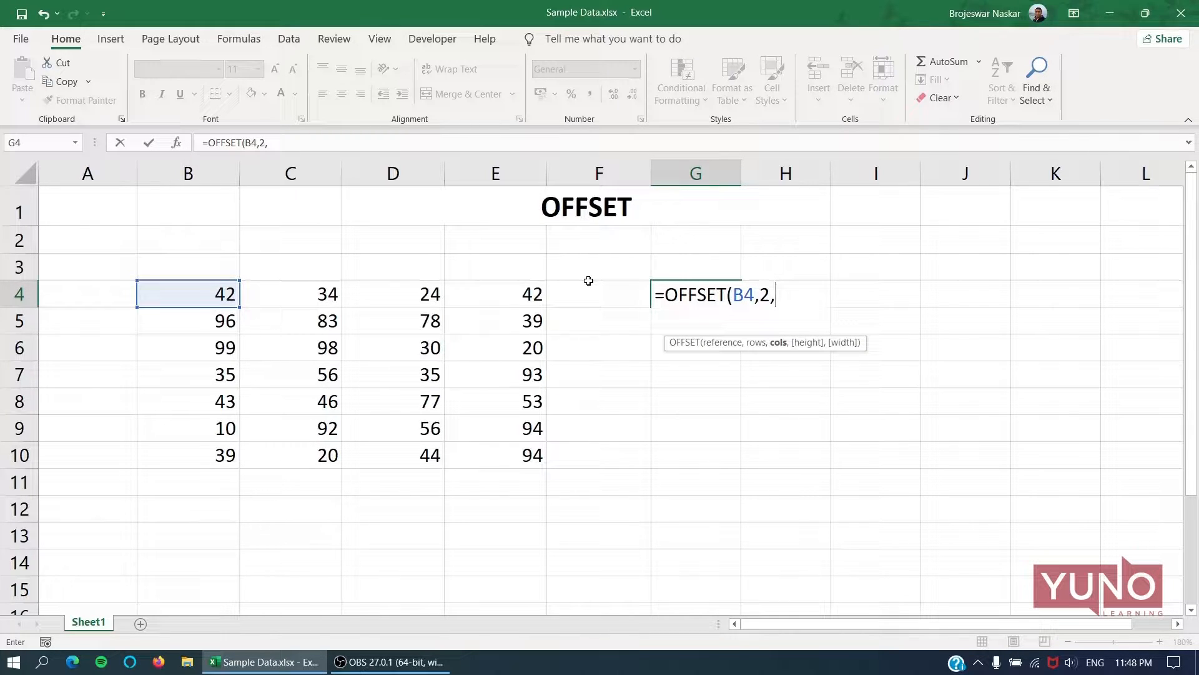
{"action": "type", "text": "2)"}
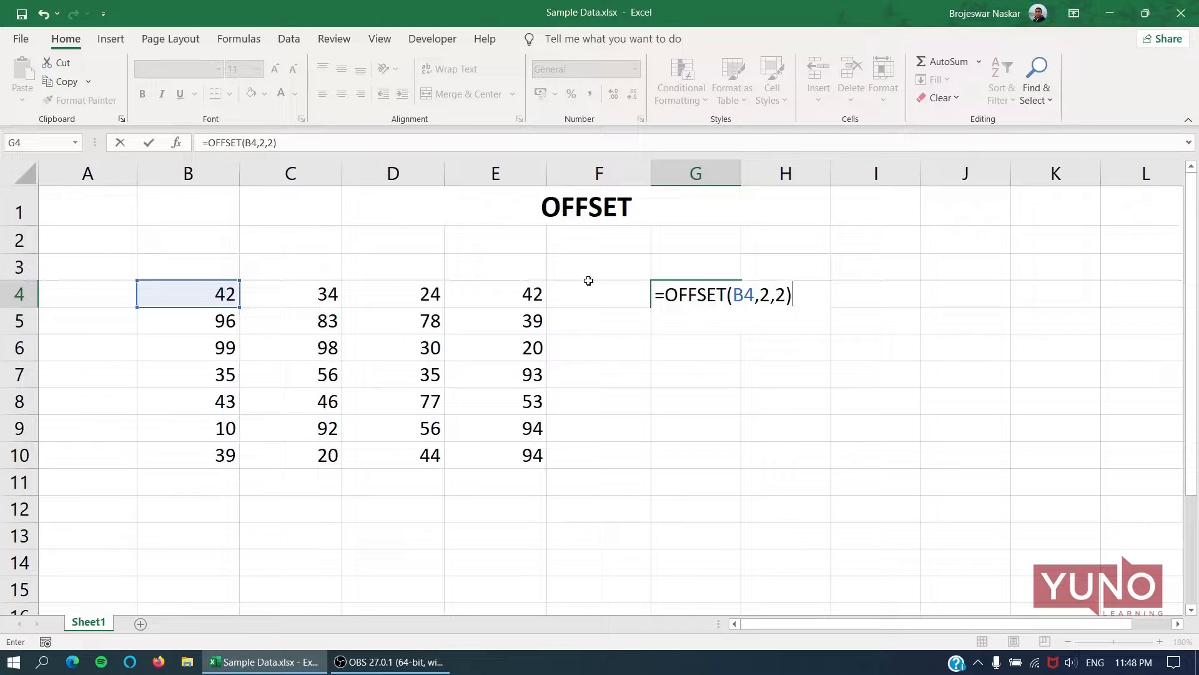
{"action": "key", "text": "Return"}
{"action": "key", "text": "Up"}
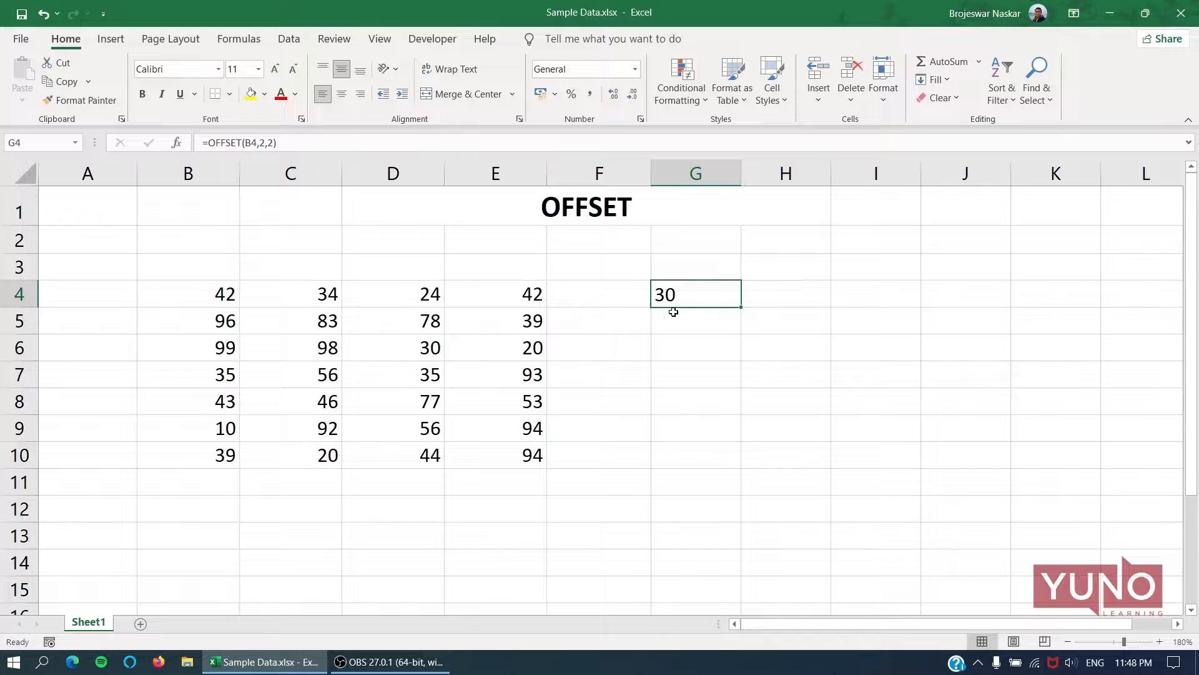
Examine reference cell B4 with its row and column, and the rows argument of the formula in G4.
{"action": "left_click", "coordinate": [219, 298]}
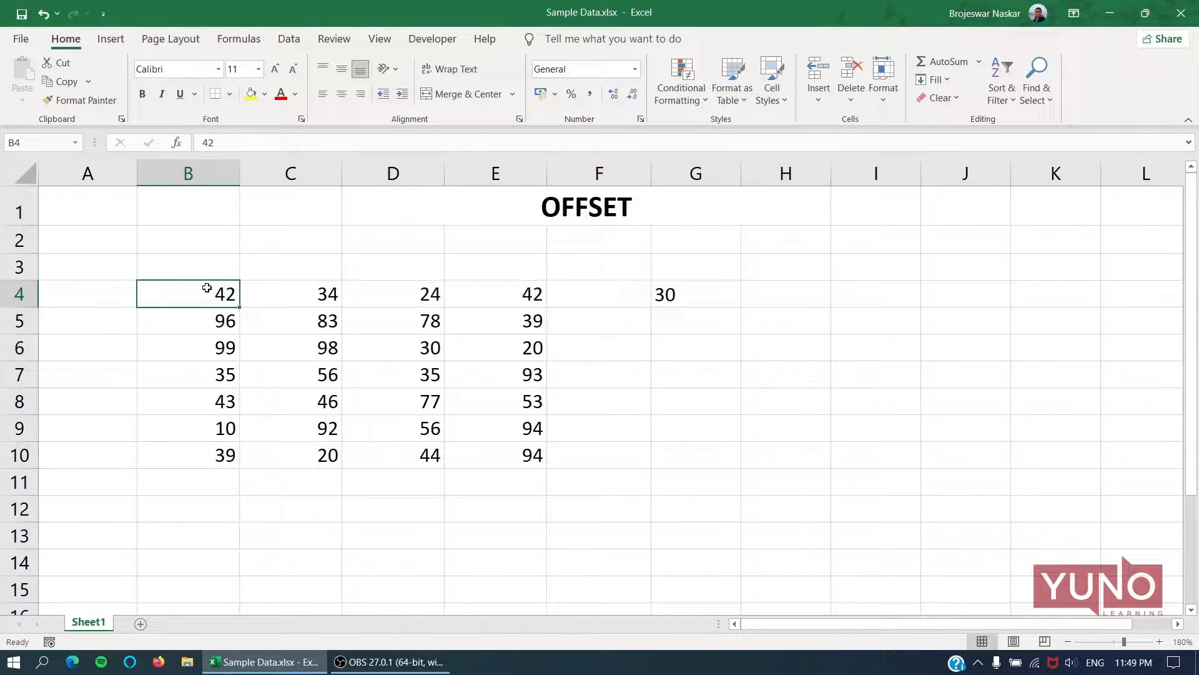
{"action": "left_click", "coordinate": [19, 294]}
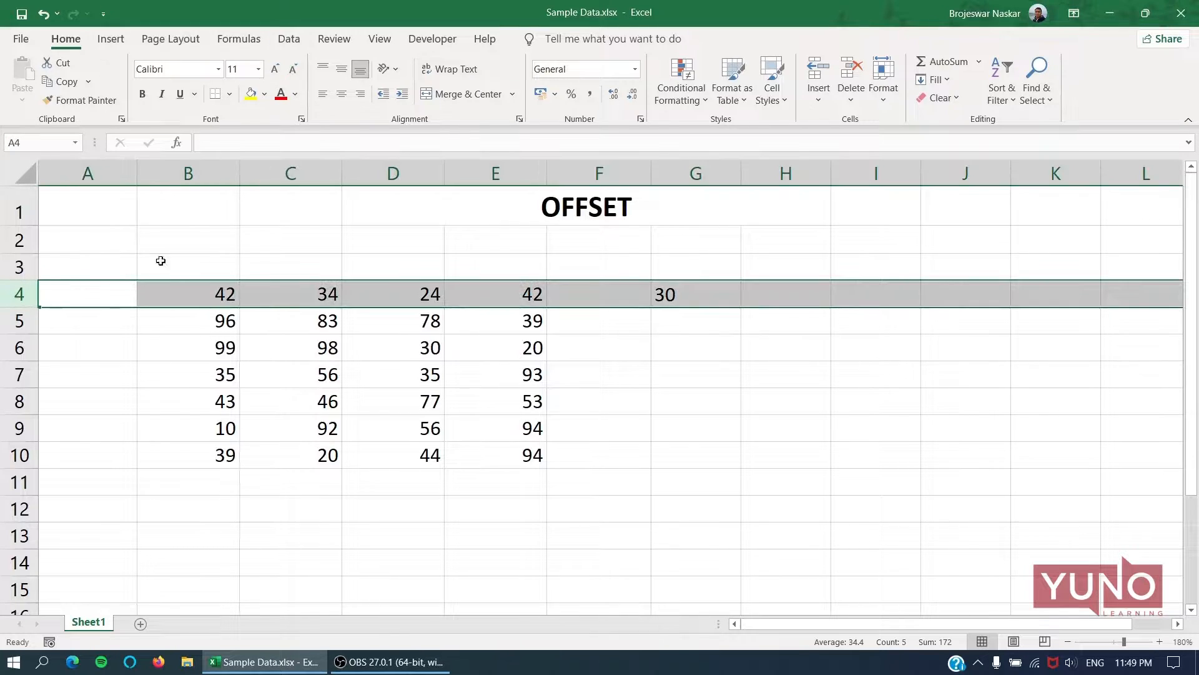
{"action": "left_click", "coordinate": [218, 175]}
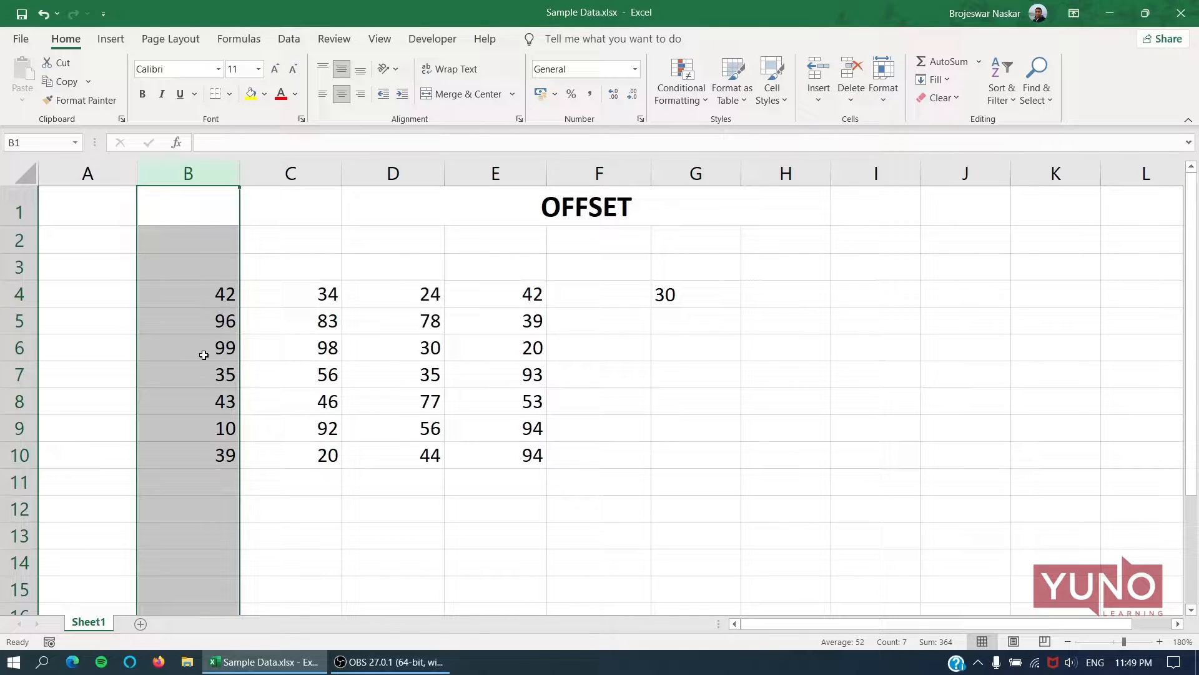
{"action": "left_click", "coordinate": [5, 293]}
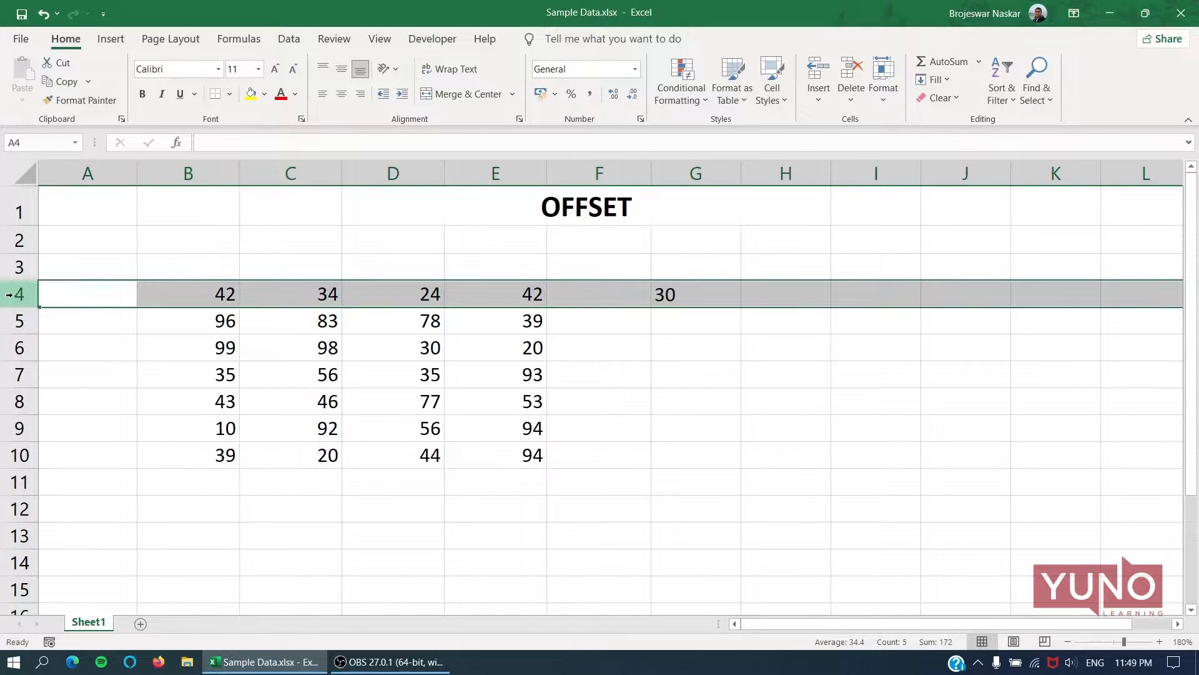
{"action": "left_click", "coordinate": [679, 298]}
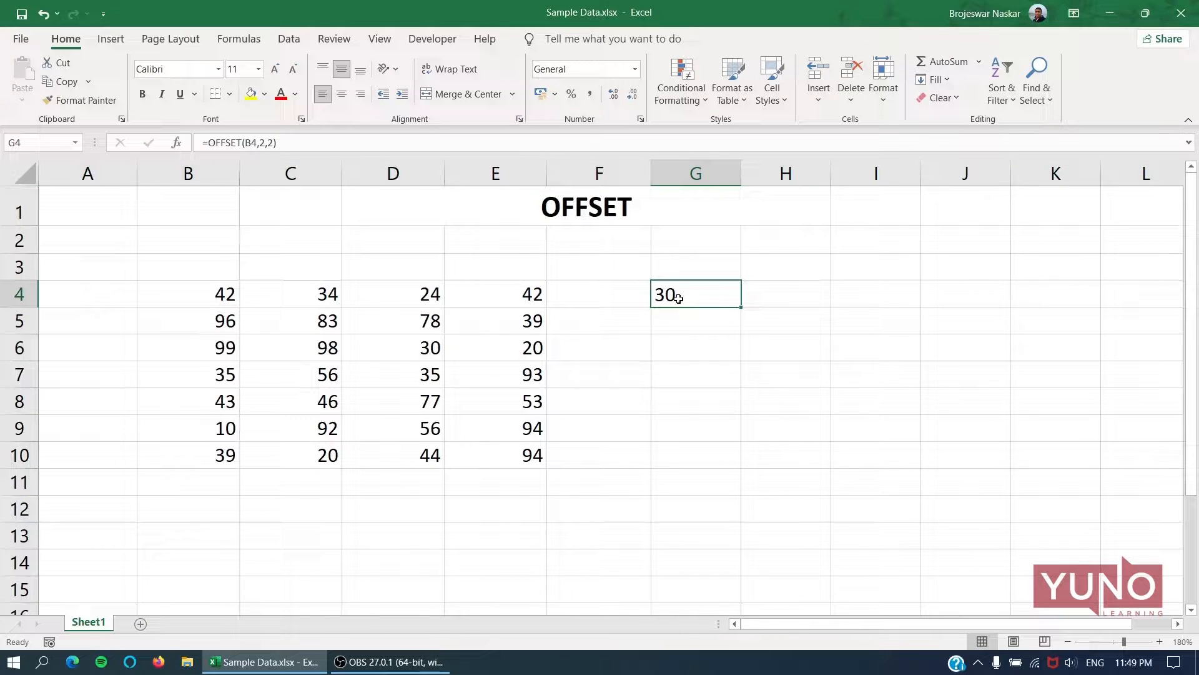
{"action": "double_click", "coordinate": [678, 298]}
{"action": "left_click", "coordinate": [773, 295]}
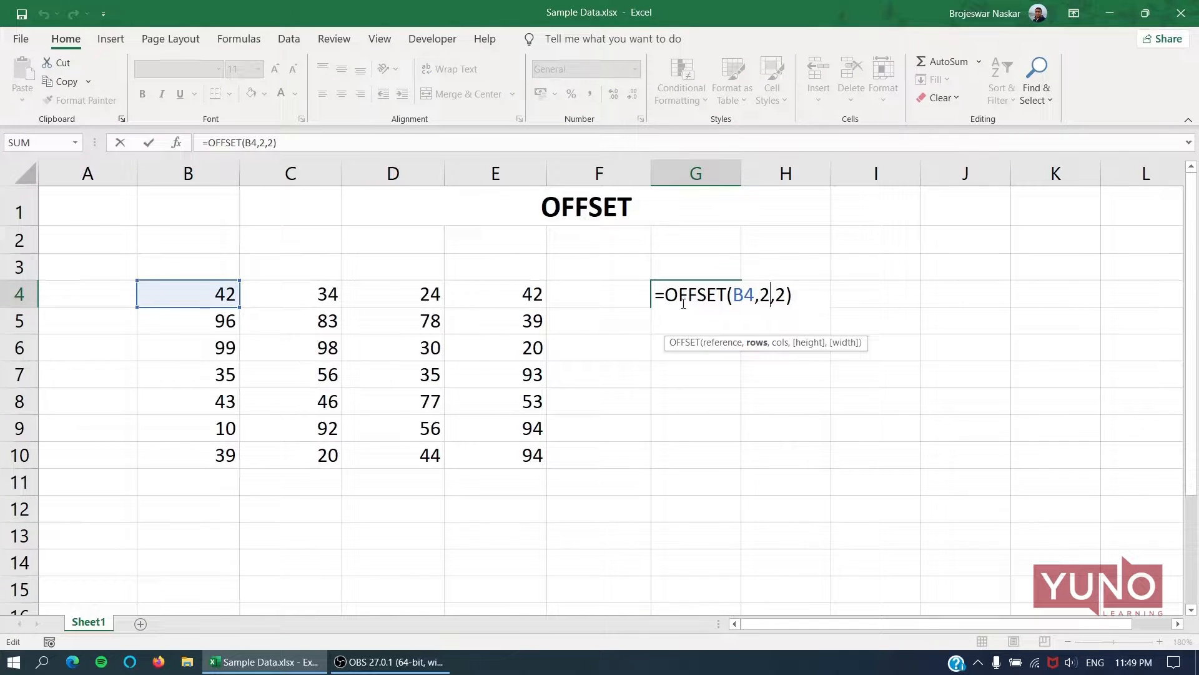
{"action": "key", "text": "ctrl+Return"}
{"action": "left_click", "coordinate": [224, 317]}
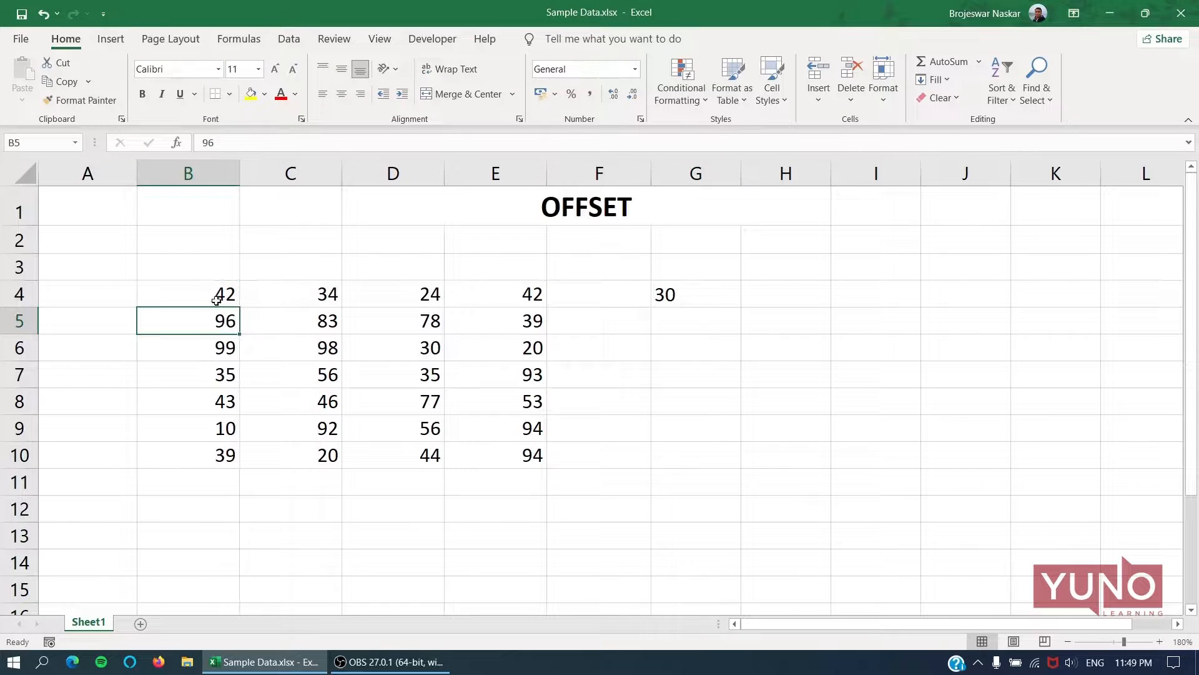
{"action": "left_click", "coordinate": [218, 299]}
{"action": "left_click", "coordinate": [224, 320]}
Number the data rows in A4:A10 from 0 to 6, entering the first three values and filling the rest as a series.
{"action": "left_click", "coordinate": [131, 289]}
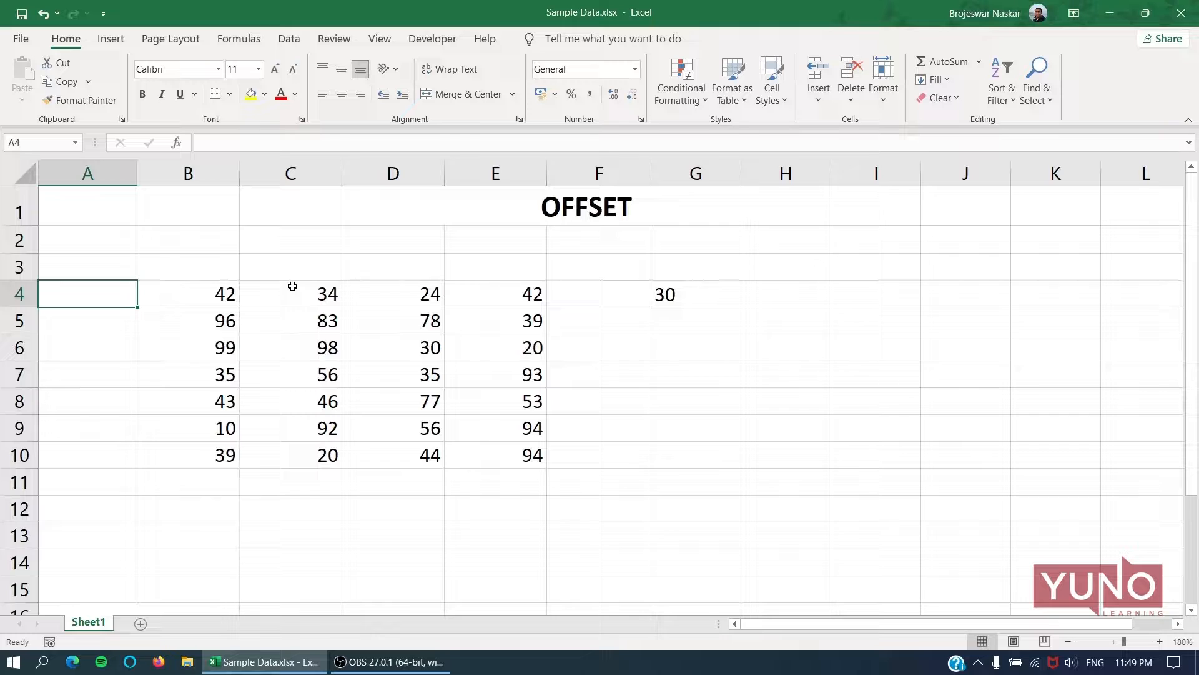
{"action": "type", "text": "0"}
{"action": "key", "text": "Return"}
{"action": "type", "text": "1"}
{"action": "key", "text": "Return"}
{"action": "type", "text": "2"}
{"action": "key", "text": "Return"}
{"action": "key", "text": "Up"}
{"action": "key", "text": "Up"}
{"action": "key", "text": "shift+Down"}
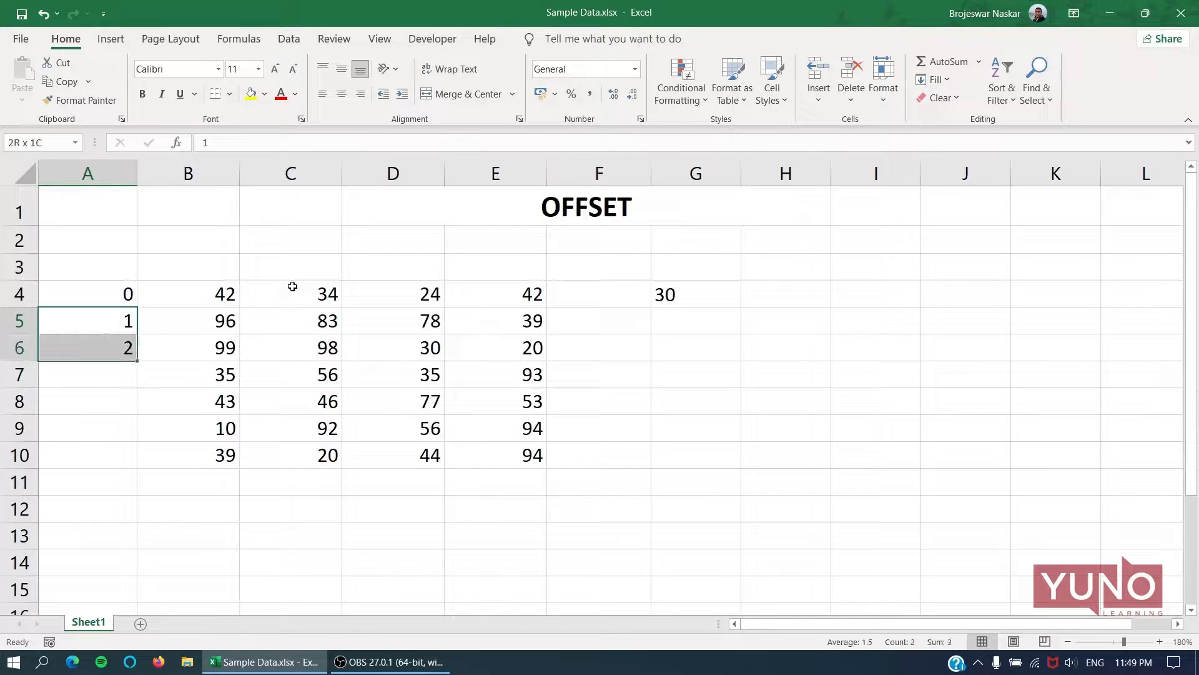
{"action": "left_click_drag", "start_coordinate": [139, 360], "coordinate": [138, 468]}
Number the data columns in B3:E3 with 0, 1, 2 and 3.
{"action": "left_click", "coordinate": [110, 270]}
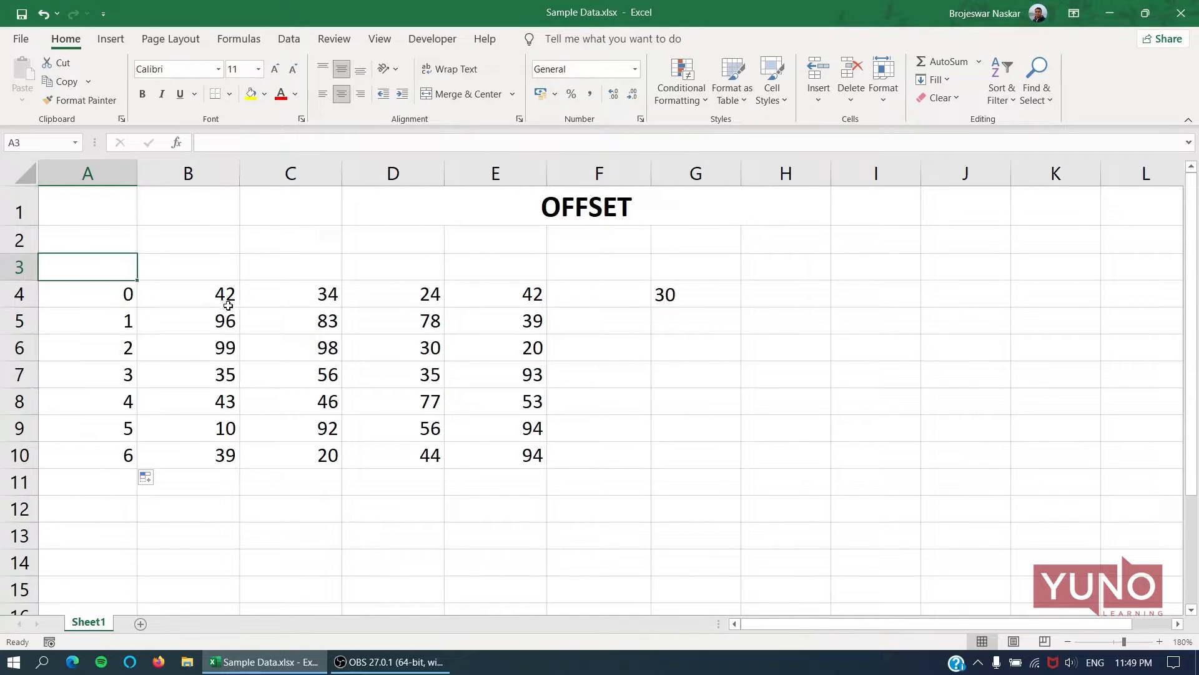
{"action": "left_click", "coordinate": [202, 273]}
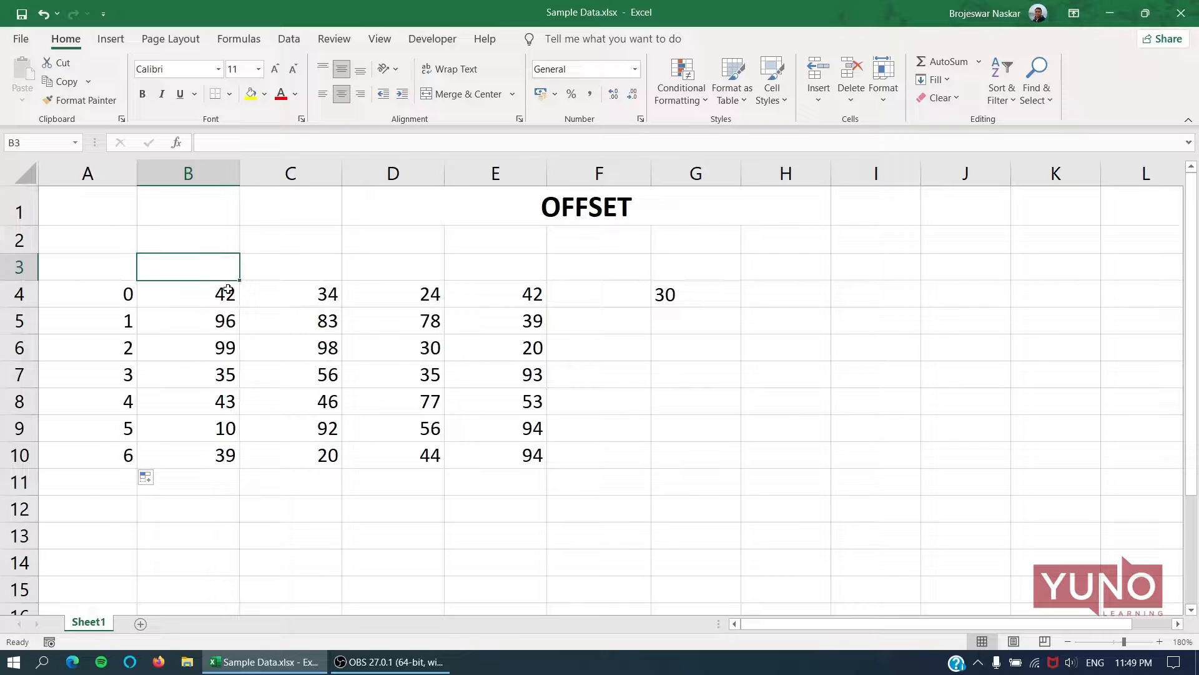
{"action": "type", "text": "0"}
{"action": "key", "text": "Return"}
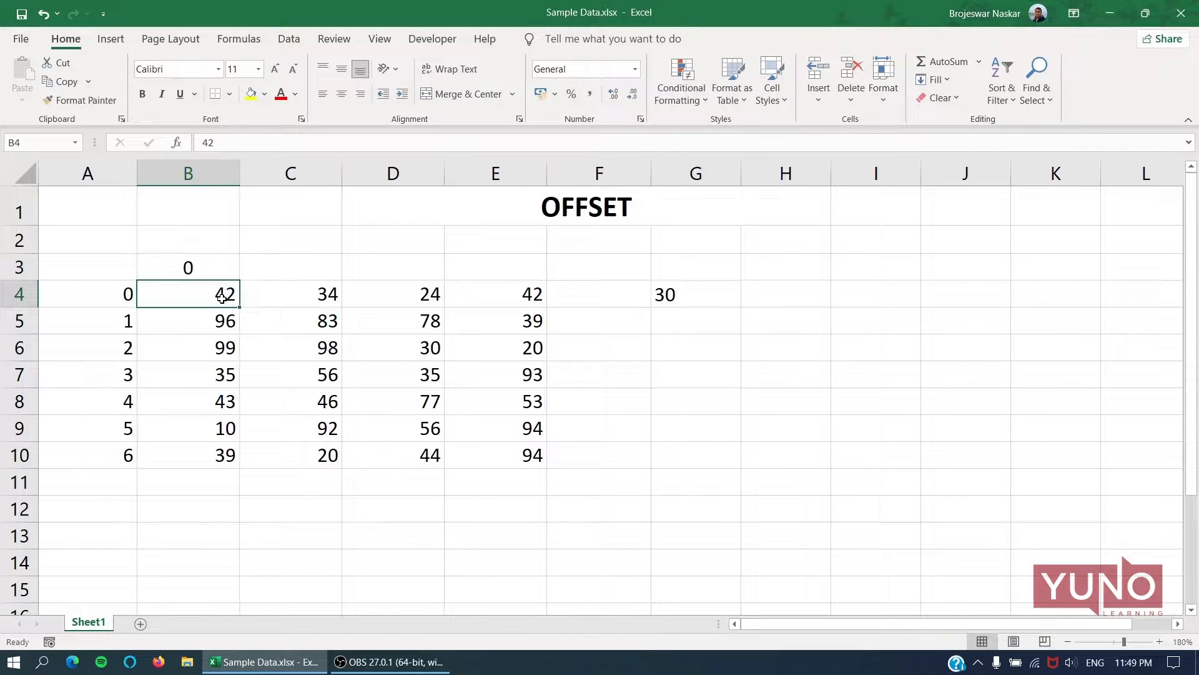
{"action": "left_click", "coordinate": [198, 181]}
{"action": "left_click", "coordinate": [202, 245]}
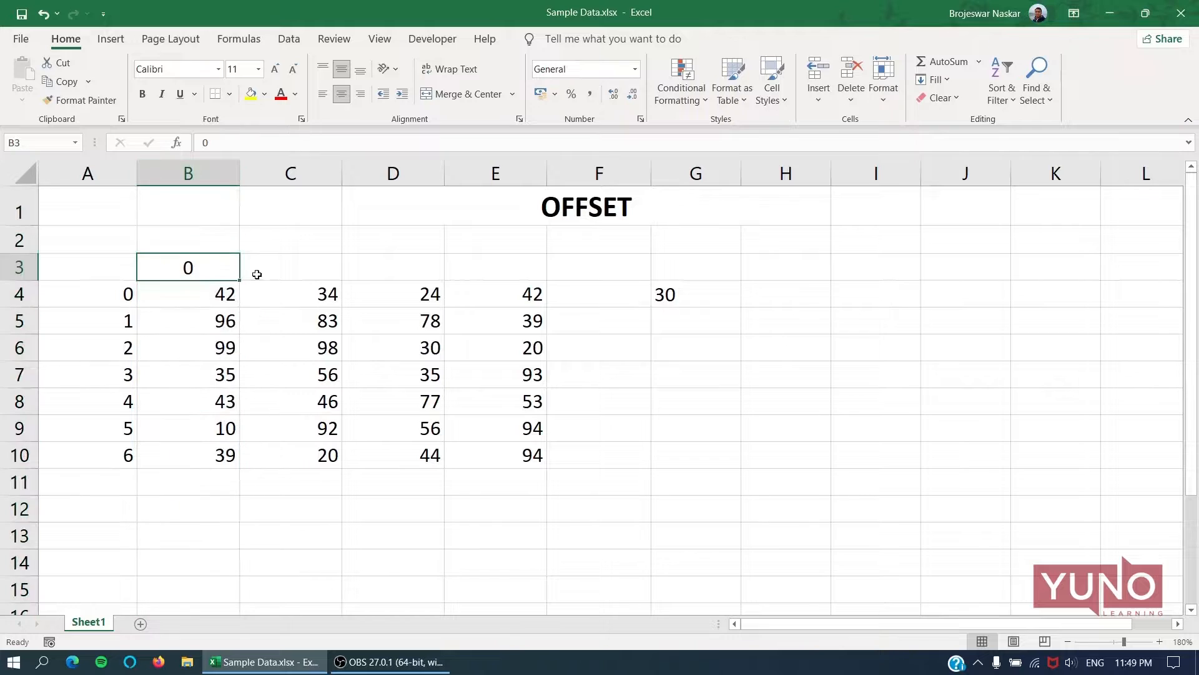
{"action": "left_click", "coordinate": [272, 273]}
{"action": "type", "text": "1"}
{"action": "left_click", "coordinate": [395, 271]}
{"action": "type", "text": "2"}
{"action": "left_click", "coordinate": [500, 264]}
{"action": "type", "text": "3"}
{"action": "left_click", "coordinate": [562, 320]}
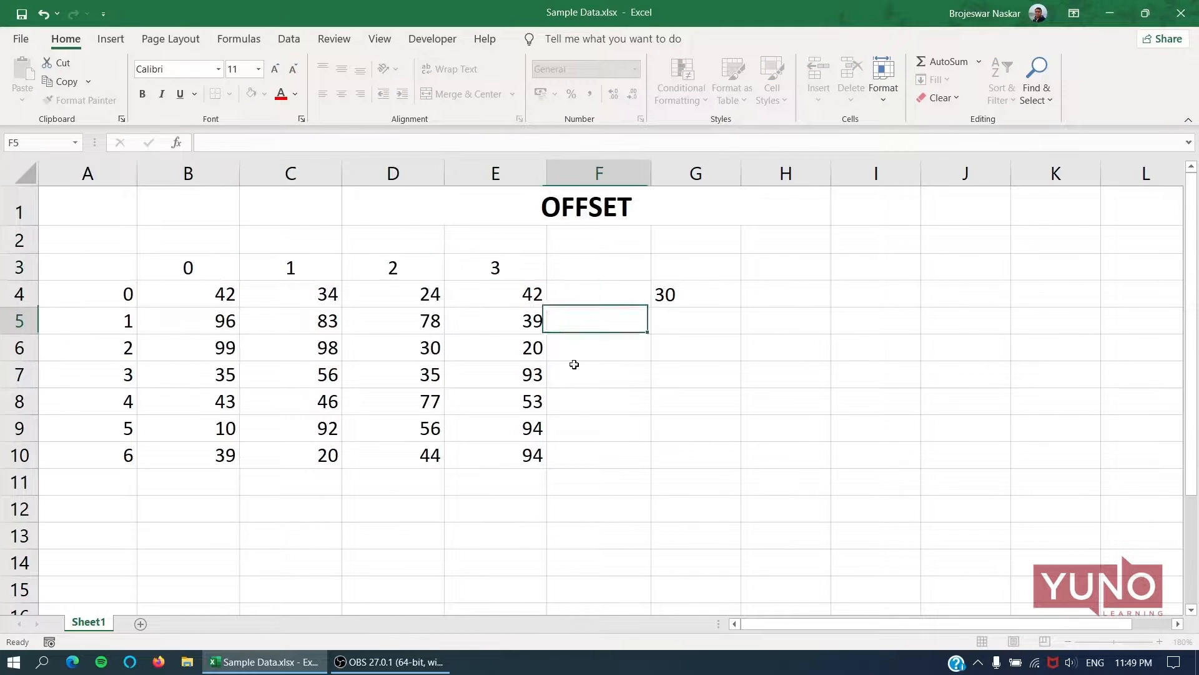
Review the rows and columns arguments of the formula in G4 and trace them through row 6 and column D.
{"action": "left_click", "coordinate": [669, 296]}
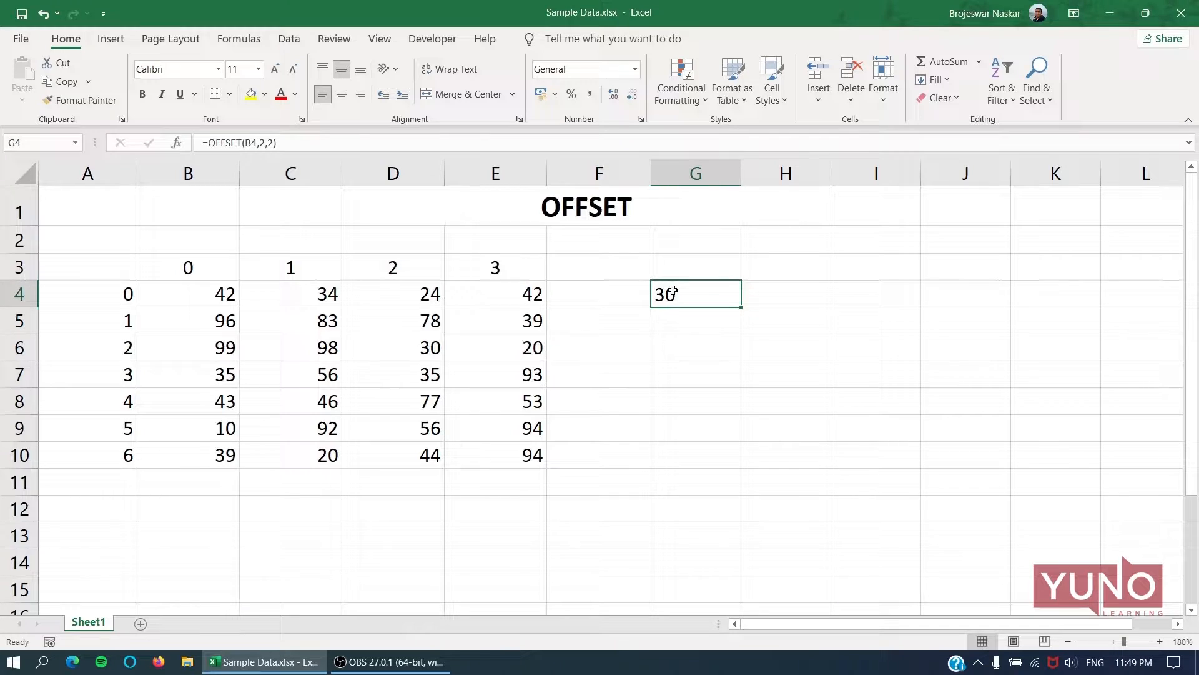
{"action": "key", "text": "F2"}
{"action": "left_click", "coordinate": [770, 295]}
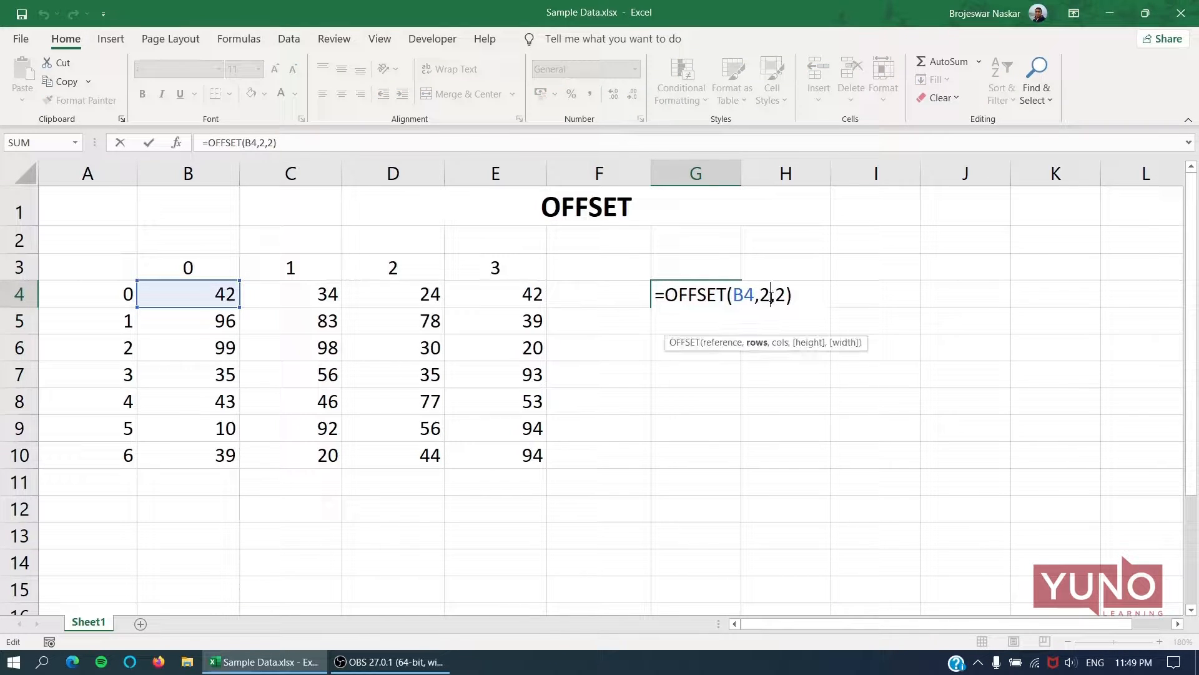
{"action": "left_click", "coordinate": [785, 297]}
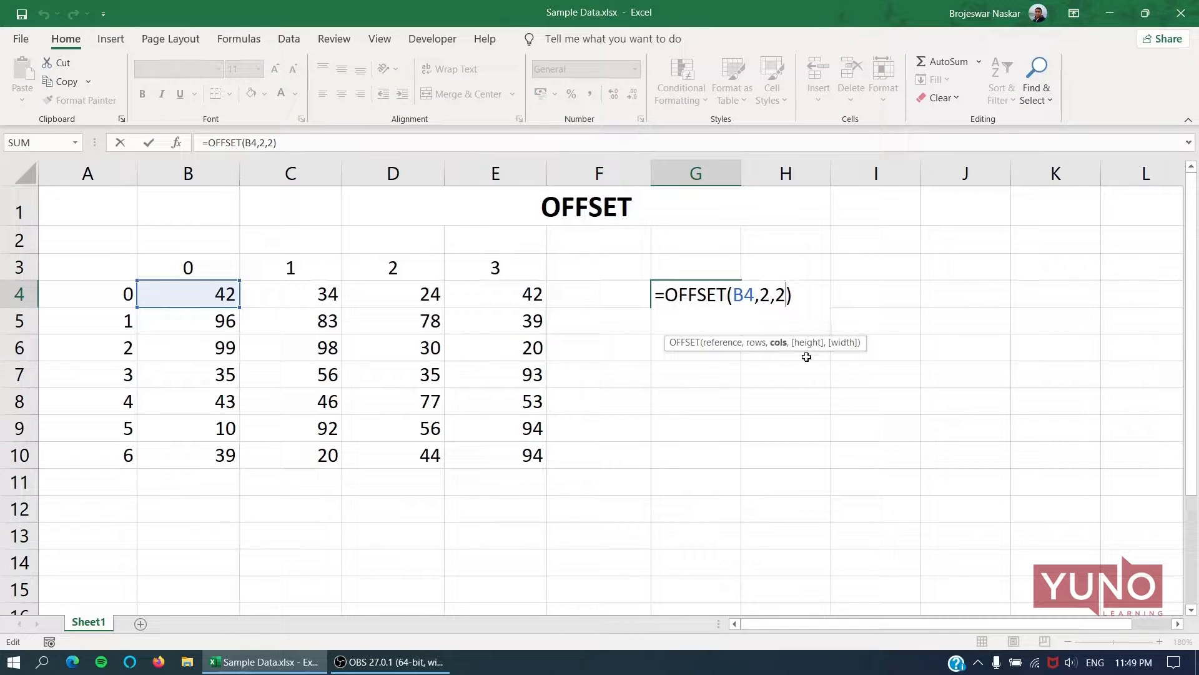
{"action": "key", "text": "Escape"}
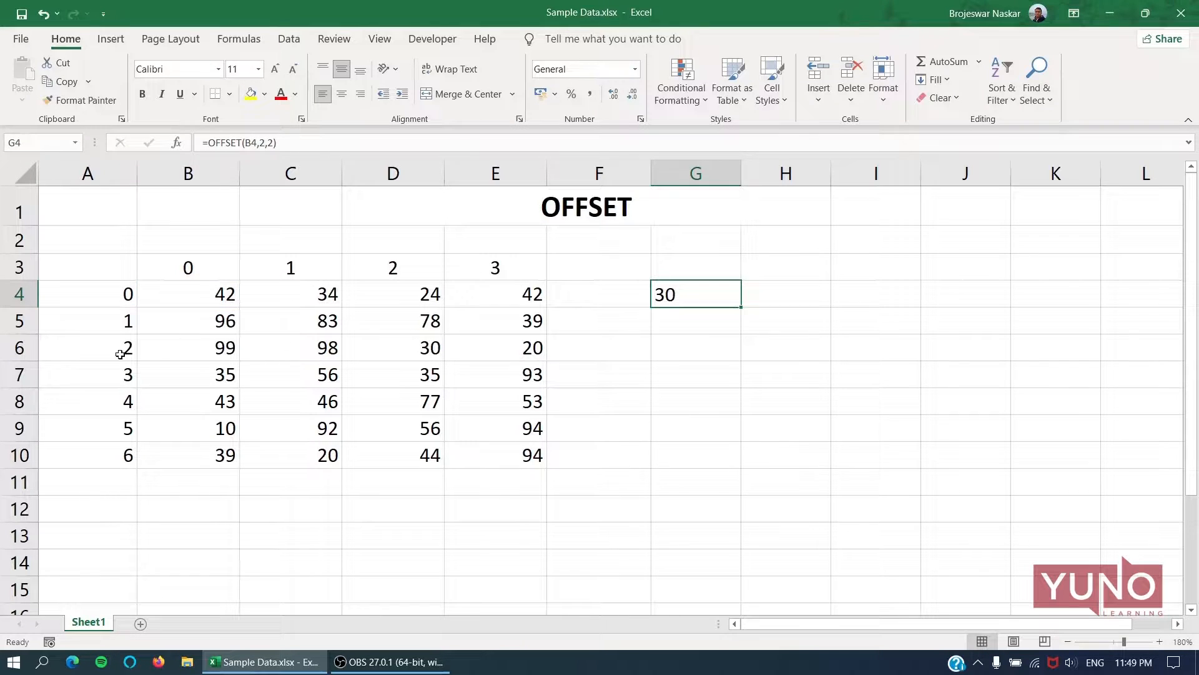
{"action": "left_click", "coordinate": [188, 347]}
{"action": "left_click", "coordinate": [30, 347]}
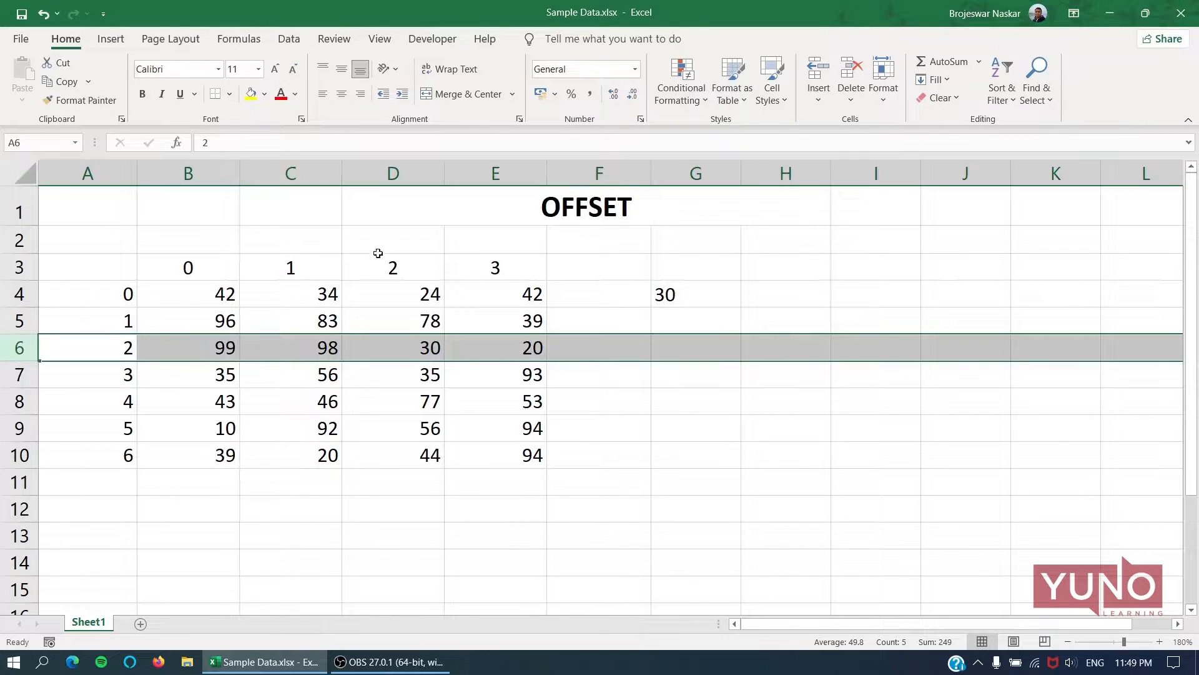
{"action": "left_click", "coordinate": [400, 177], "text": "ctrl"}
{"action": "left_click", "coordinate": [426, 347]}
{"action": "left_click", "coordinate": [684, 295]}
Change the value in cell D6 to 32.
{"action": "left_click", "coordinate": [402, 348]}
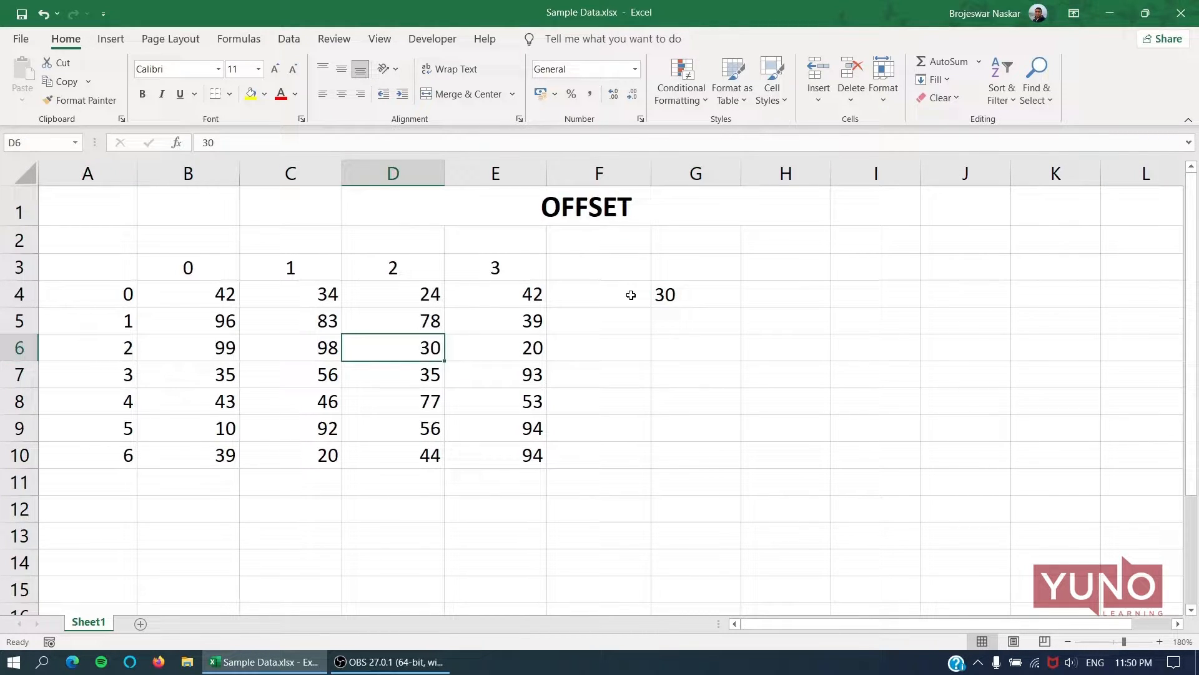
{"action": "type", "text": "32"}
{"action": "key", "text": "Return"}
{"action": "key", "text": "Up"}
Check the OFFSET formula in cell G4 once more and clear the cell.
{"action": "left_click", "coordinate": [730, 296]}
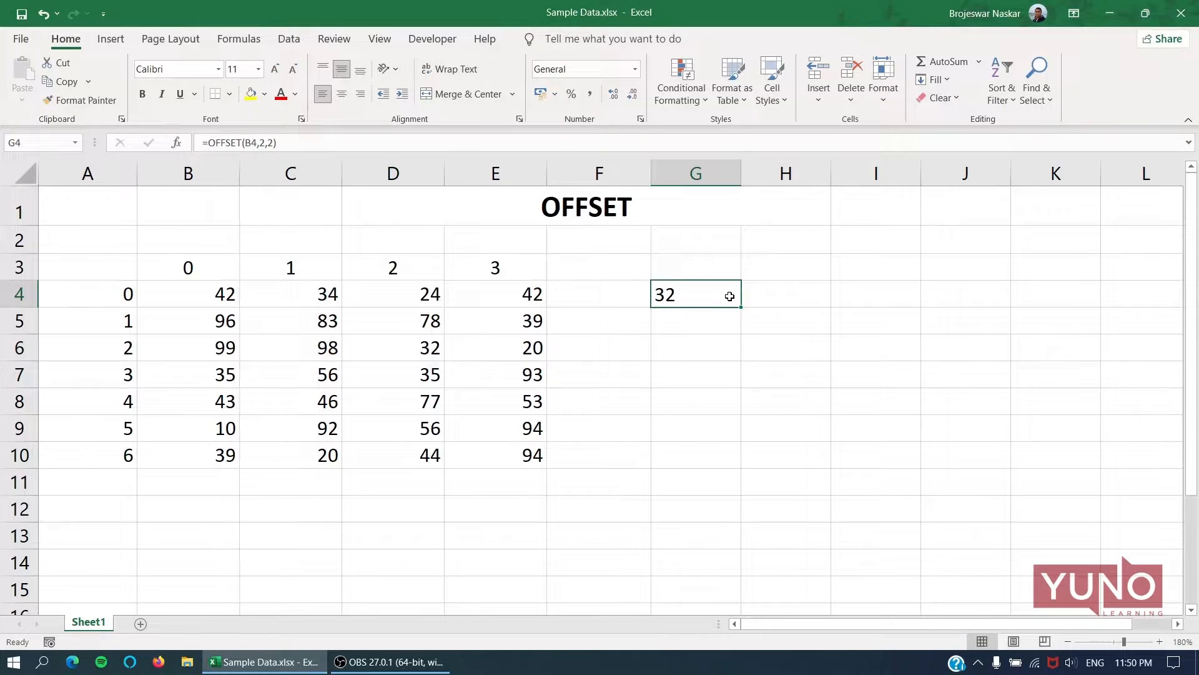
{"action": "key", "text": "F2"}
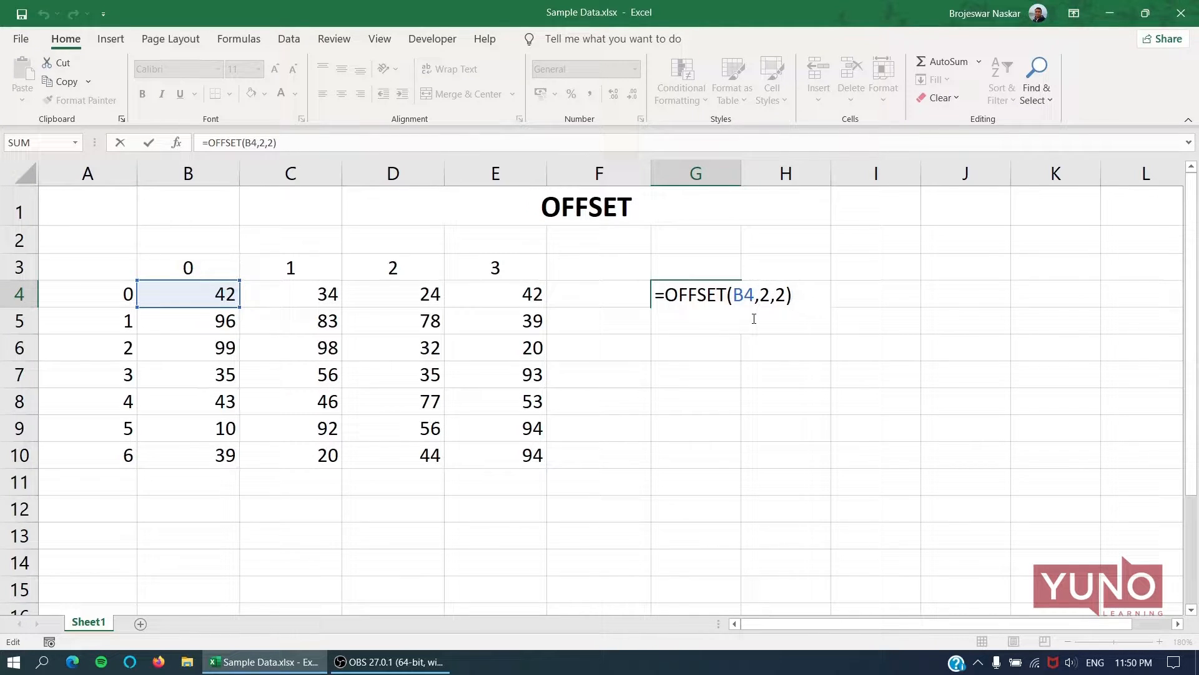
{"action": "key", "text": "ctrl+Return"}
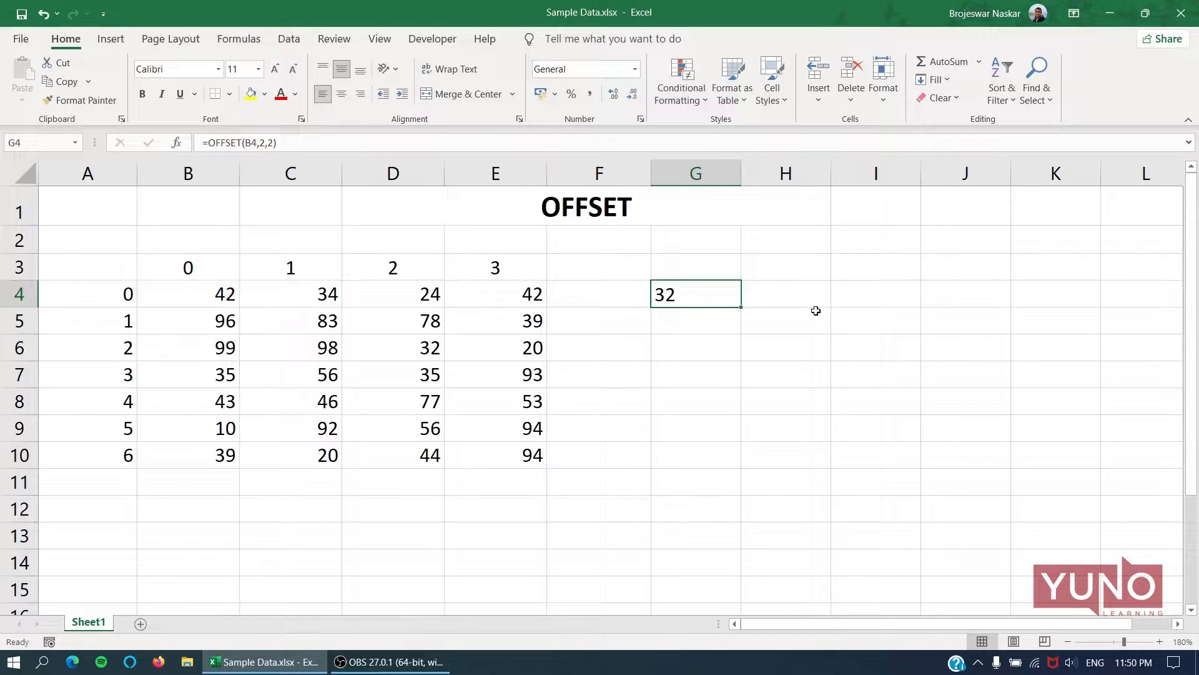
{"action": "key", "text": "Delete"}
Enter the formula =RANDBETWEEN(10,100) in cell F4.
{"action": "left_click", "coordinate": [409, 372]}
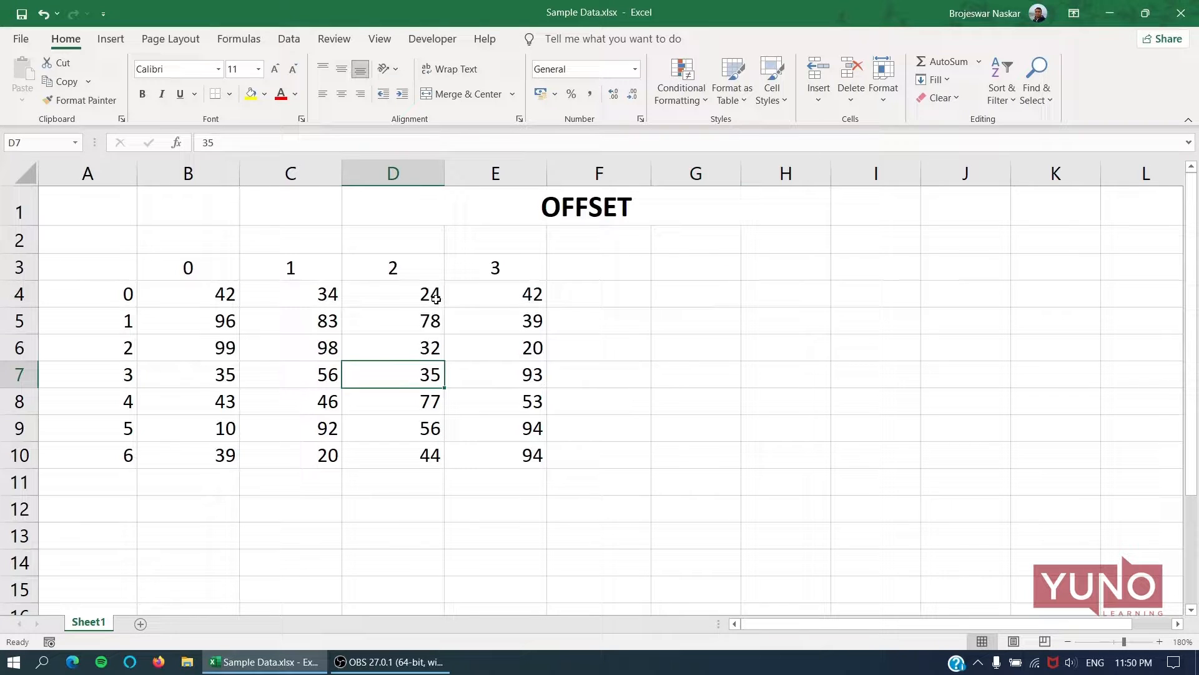
{"action": "left_click", "coordinate": [578, 293]}
{"action": "type", "text": "="}
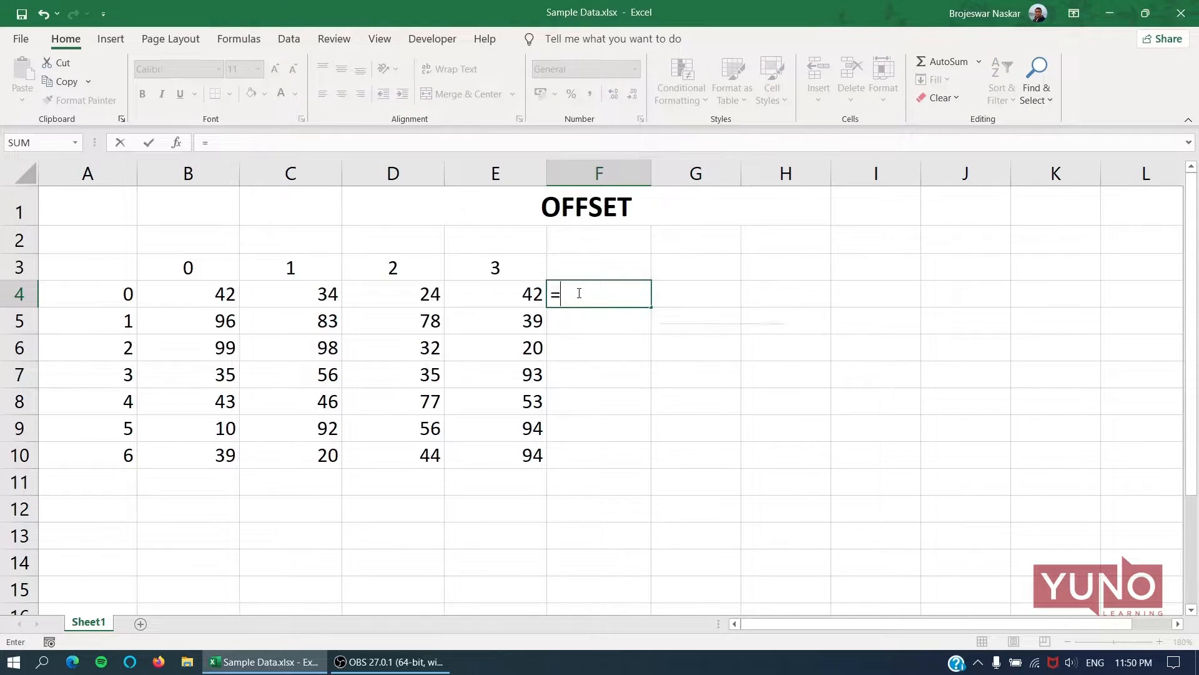
{"action": "type", "text": "RA"}
{"action": "key", "text": "Down"}
{"action": "key", "text": "Down"}
{"action": "key", "text": "Down"}
{"action": "key", "text": "Tab"}
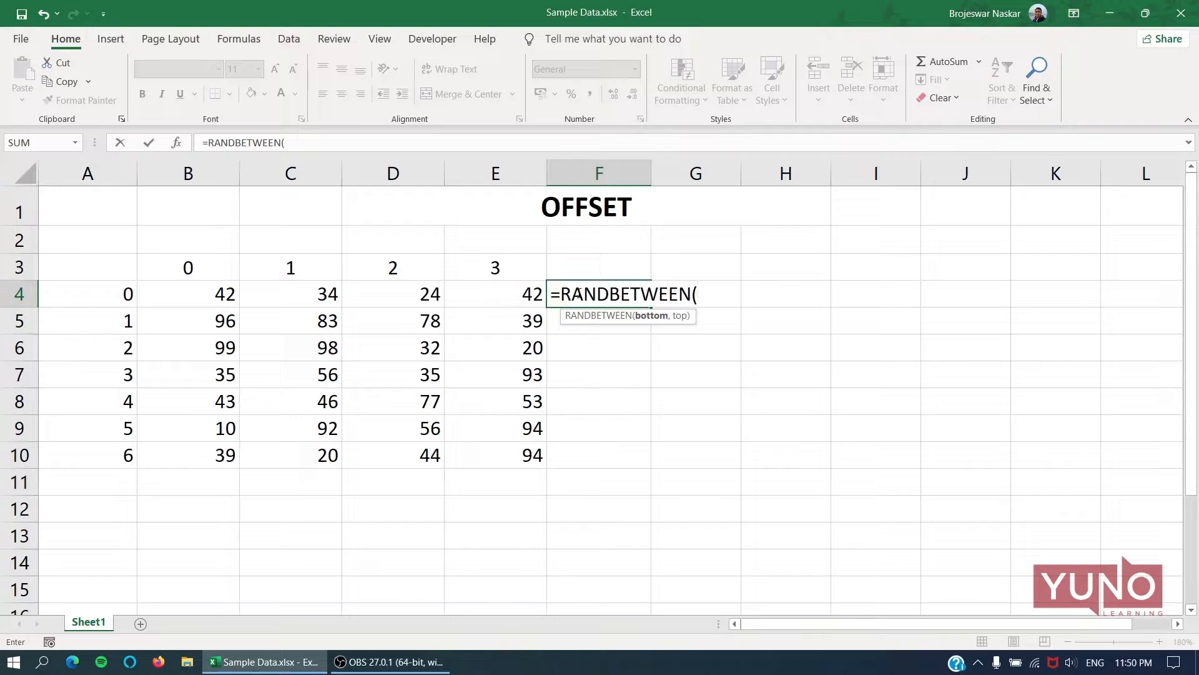
{"action": "type", "text": "10,1"}
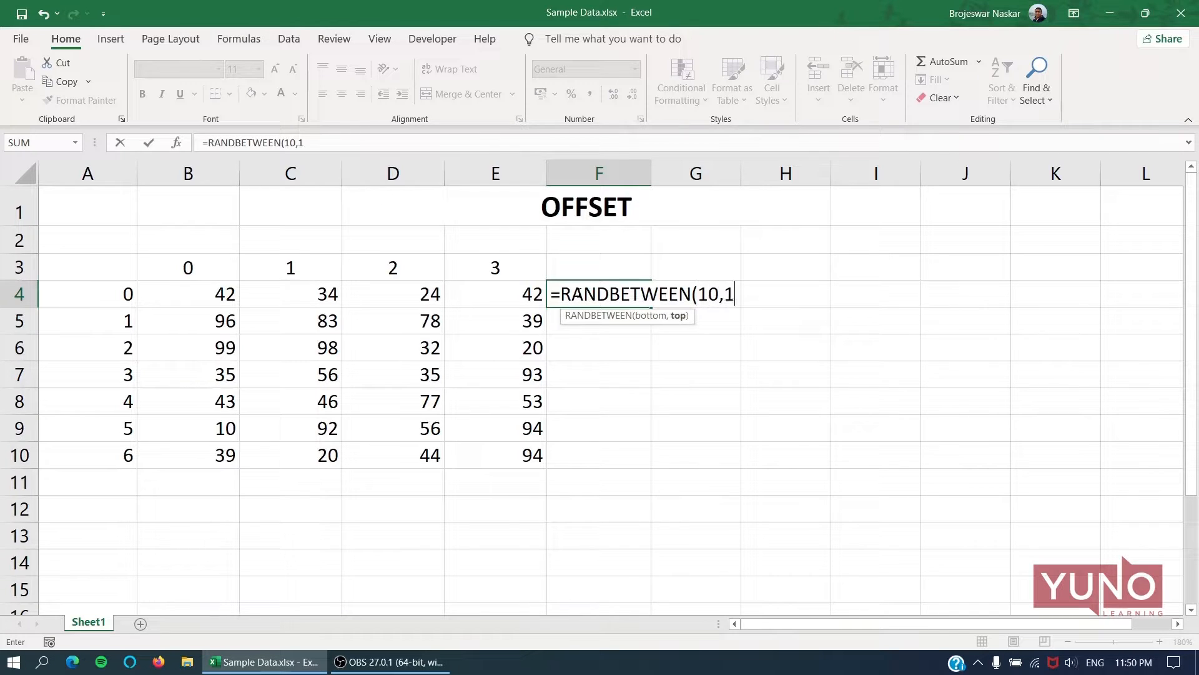
{"action": "type", "text": "00)"}
{"action": "key", "text": "Return"}
Copy the random-number formula from F4 down to F10.
{"action": "left_click", "coordinate": [577, 293]}
{"action": "key", "text": "ctrl+c"}
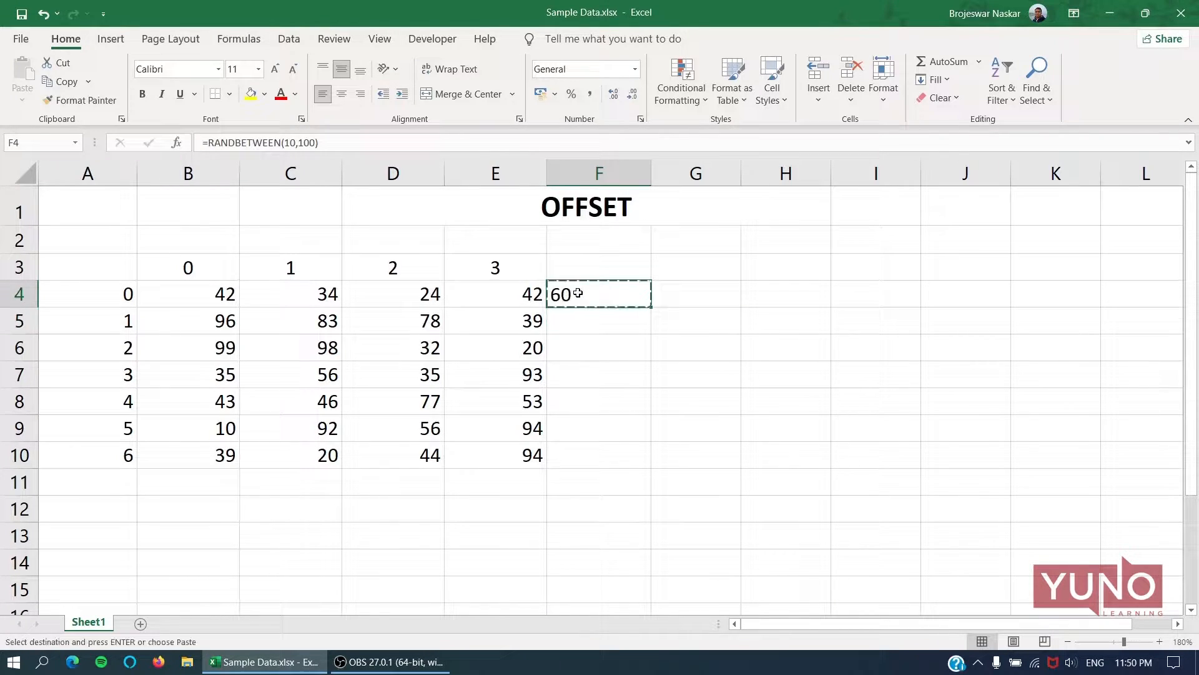
{"action": "key", "text": "shift+Down"}
{"action": "key", "text": "shift+Down"}
{"action": "key", "text": "shift+Down"}
{"action": "key", "text": "shift+Down"}
{"action": "key", "text": "shift+Down"}
{"action": "key", "text": "shift+Down"}
{"action": "key", "text": "Return"}
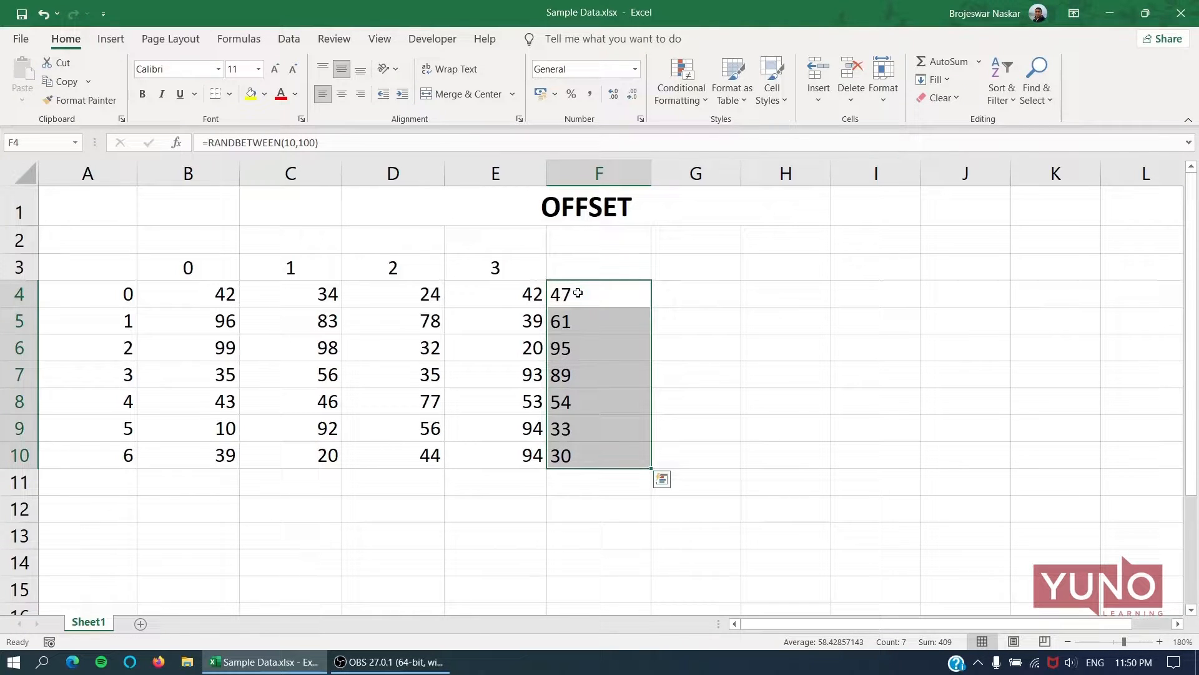
Replace the formulas in F4:F10 with their static values using Paste Special.
{"action": "key", "text": "ctrl+c"}
{"action": "key", "text": "ctrl+alt+v"}
{"action": "key", "text": "v"}
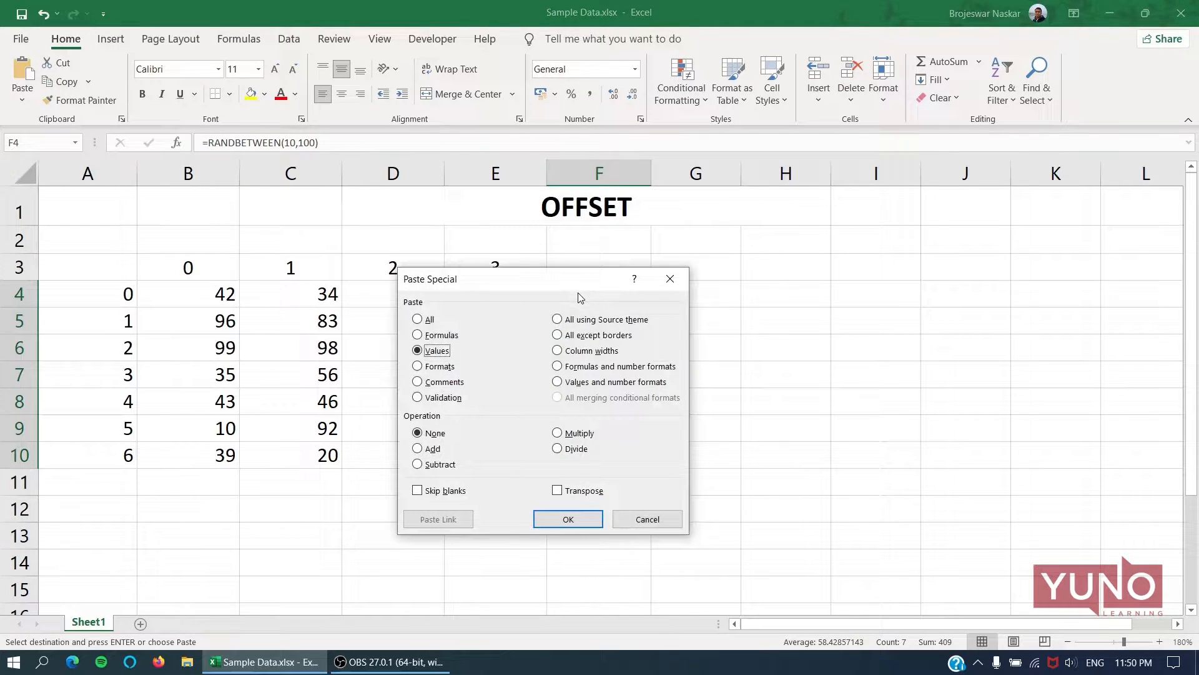
{"action": "key", "text": "Return"}
Apply the formatting of cell E4 to F4:F10 with Format Painter.
{"action": "left_click", "coordinate": [519, 293]}
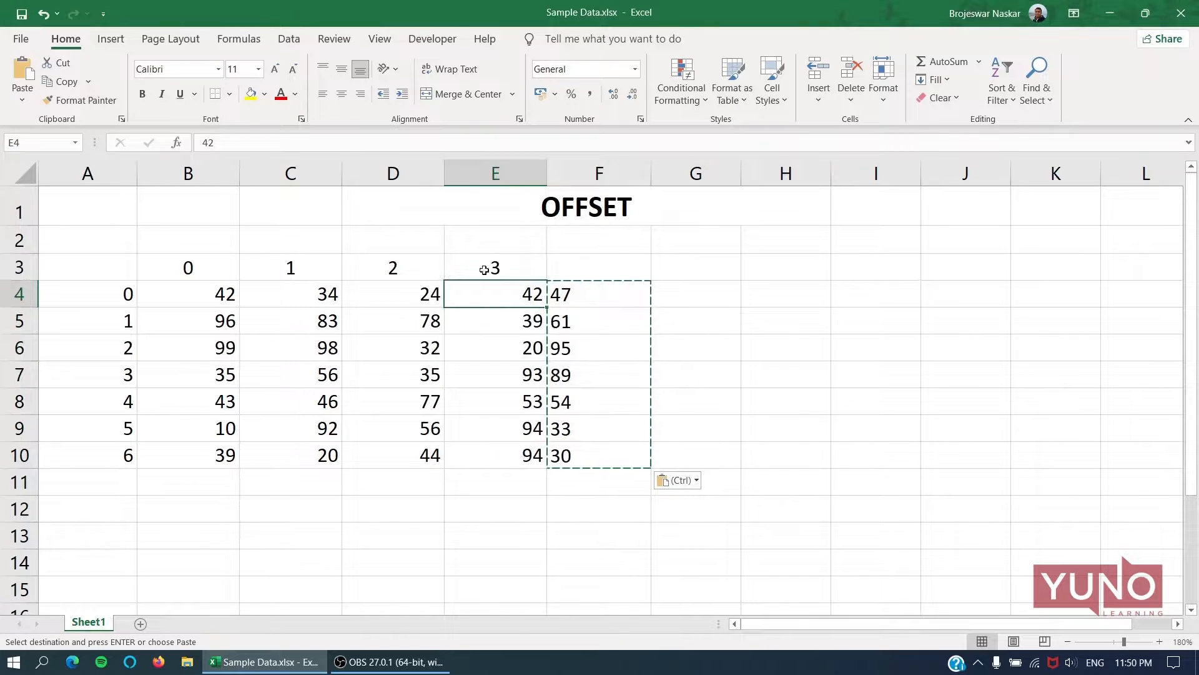
{"action": "left_click", "coordinate": [80, 100]}
{"action": "left_click_drag", "start_coordinate": [592, 295], "coordinate": [590, 455]}
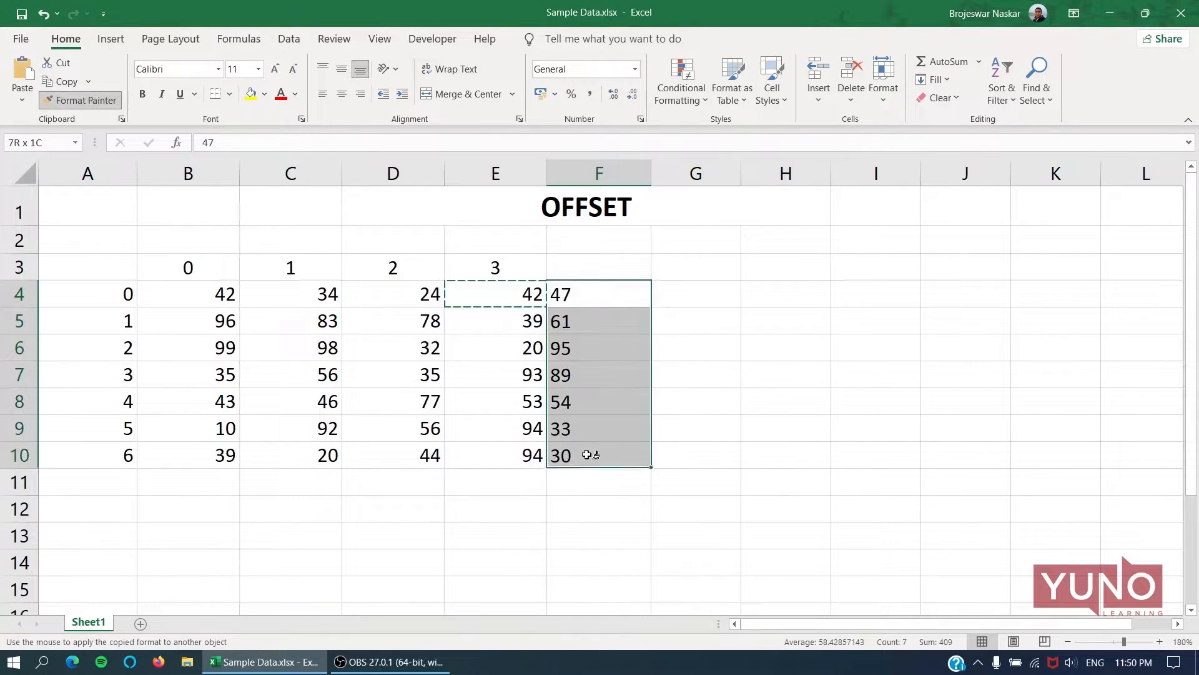
{"action": "left_click", "coordinate": [692, 345]}
{"action": "left_click", "coordinate": [601, 273]}
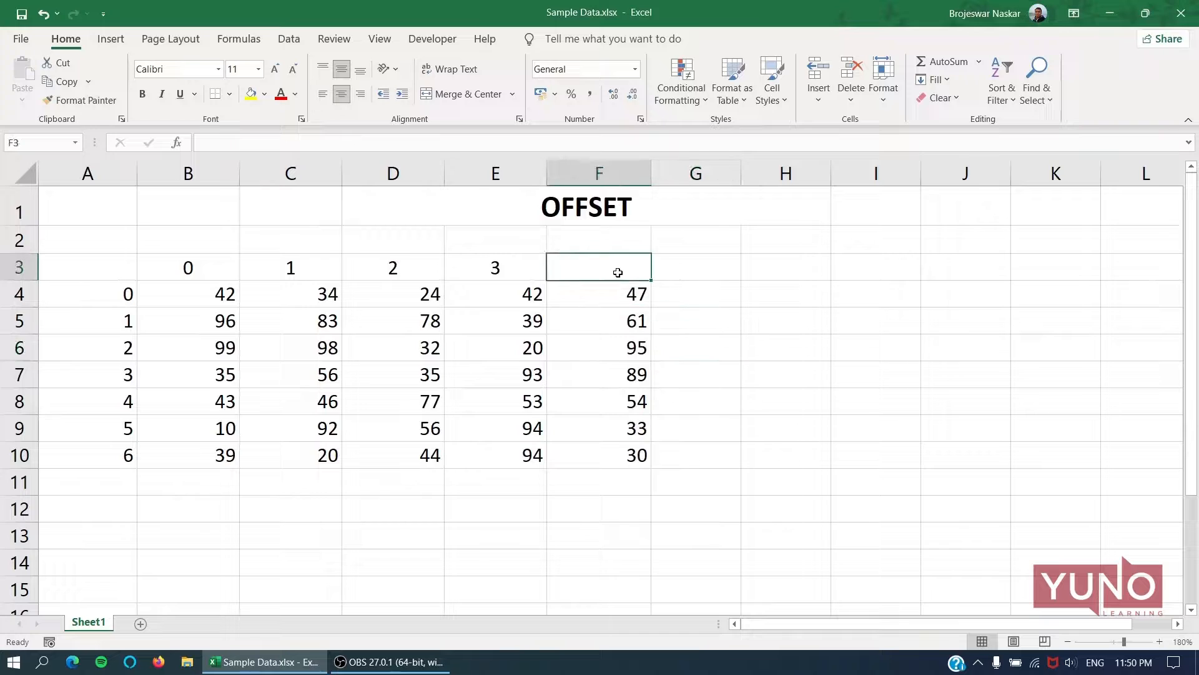
Mark D7 as the new reference point by entering 0 in row label A7 and column label D3.
{"action": "left_click", "coordinate": [421, 374]}
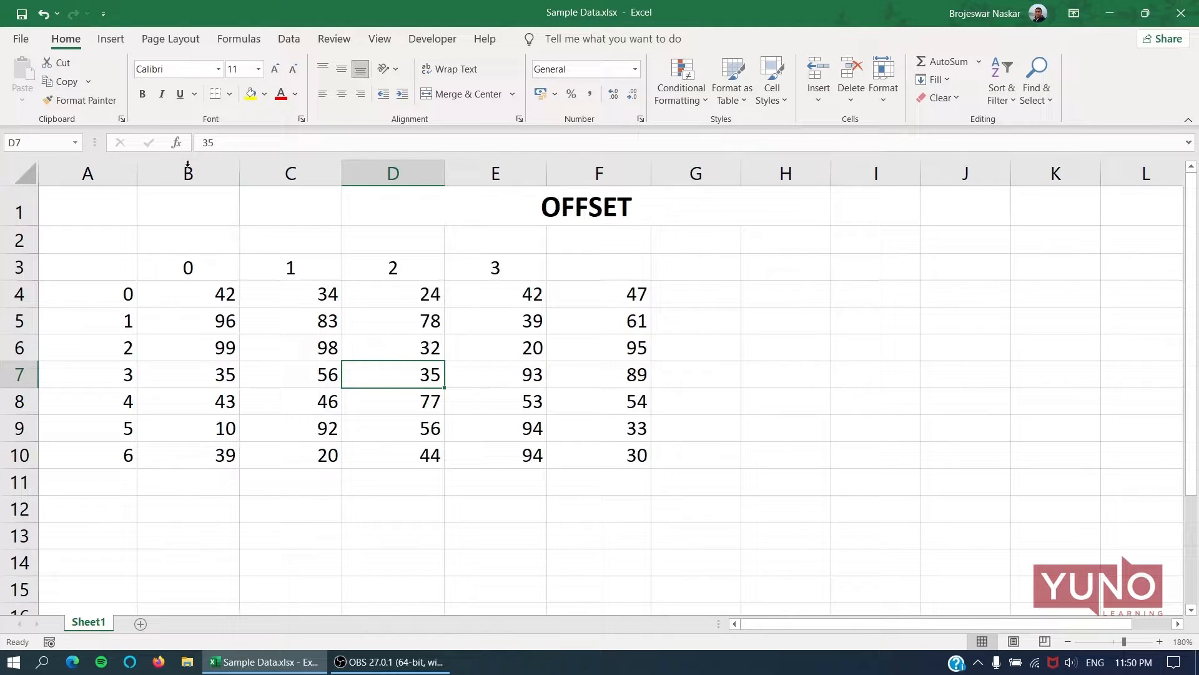
{"action": "left_click", "coordinate": [126, 372]}
{"action": "type", "text": "0"}
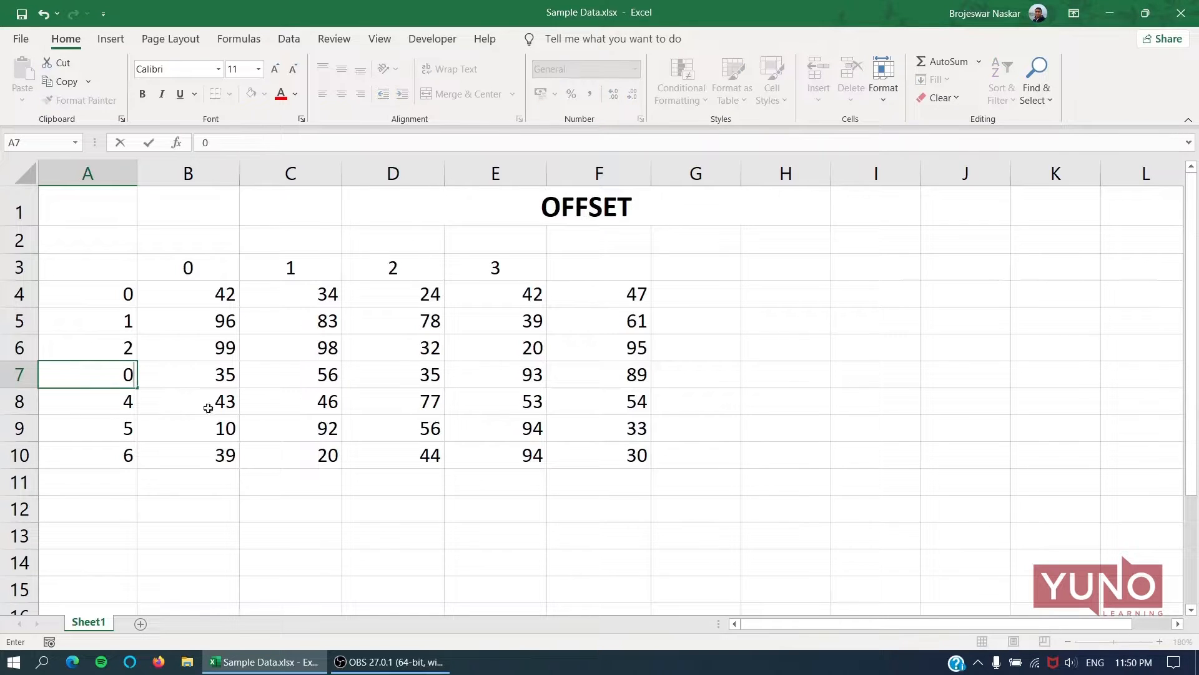
{"action": "left_click", "coordinate": [431, 265]}
{"action": "type", "text": "0"}
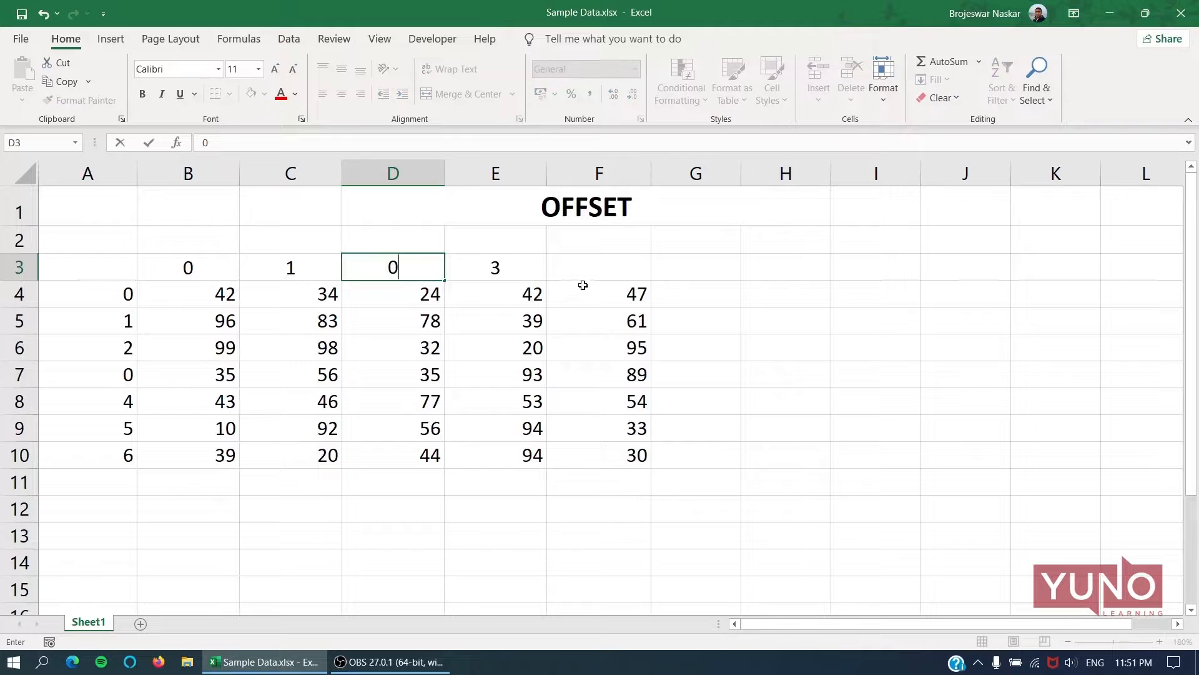
Set the column labels in E3 and F3 to 1 and 2.
{"action": "left_click", "coordinate": [598, 272]}
{"action": "left_click", "coordinate": [496, 263]}
{"action": "type", "text": "1"}
{"action": "left_click", "coordinate": [627, 258]}
{"action": "type", "text": "2"}
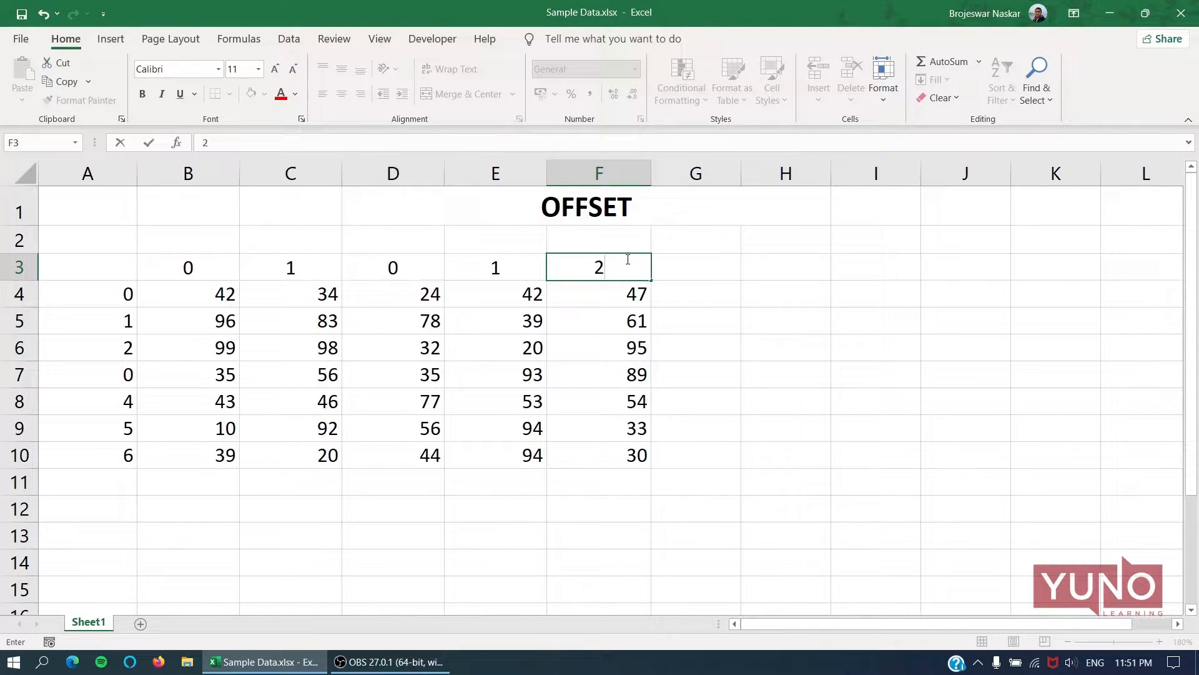
{"action": "left_click", "coordinate": [678, 267]}
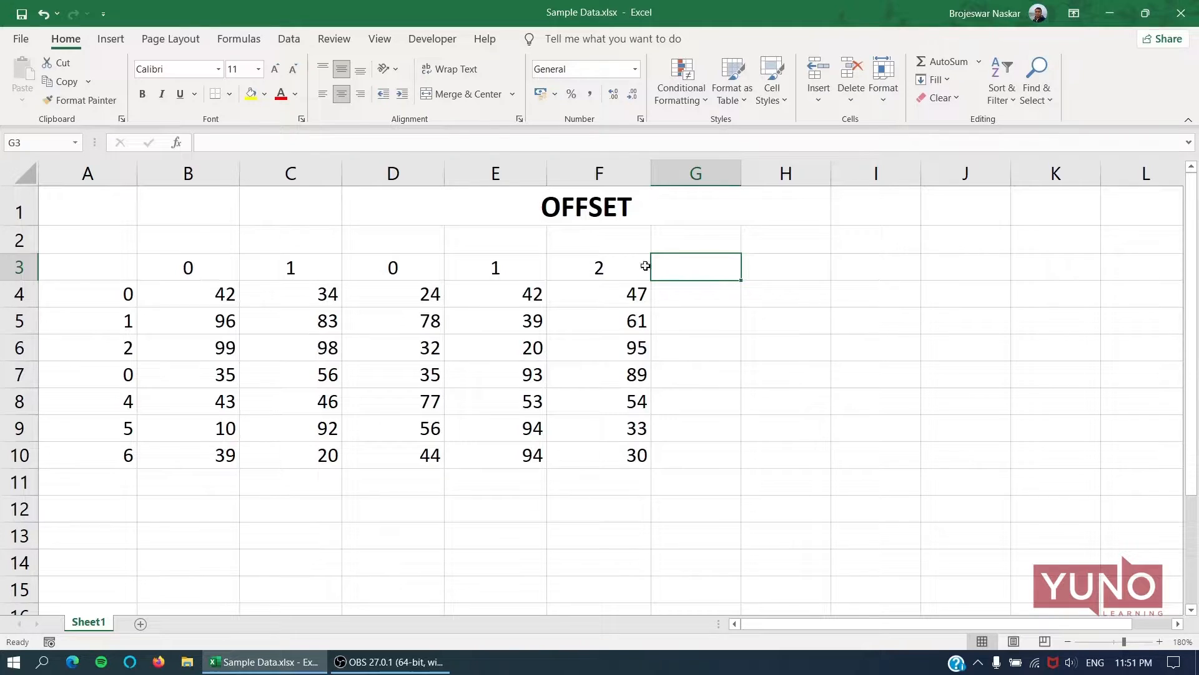
Set the column labels in C3 and B3 to -1 and -2.
{"action": "left_click", "coordinate": [288, 268]}
{"action": "key", "text": "BackSpace"}
{"action": "type", "text": "1"}
{"action": "key", "text": "Return"}
{"action": "key", "text": "Up"}
{"action": "key", "text": "Left"}
{"action": "type", "text": "-2"}
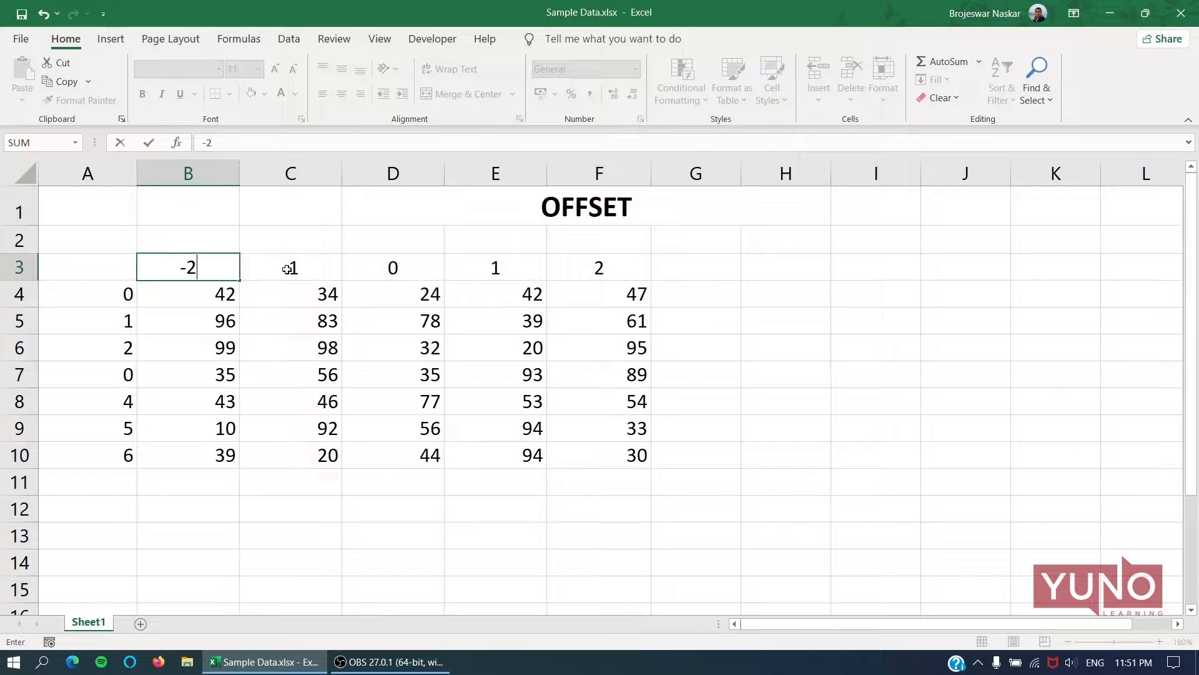
{"action": "key", "text": "Return"}
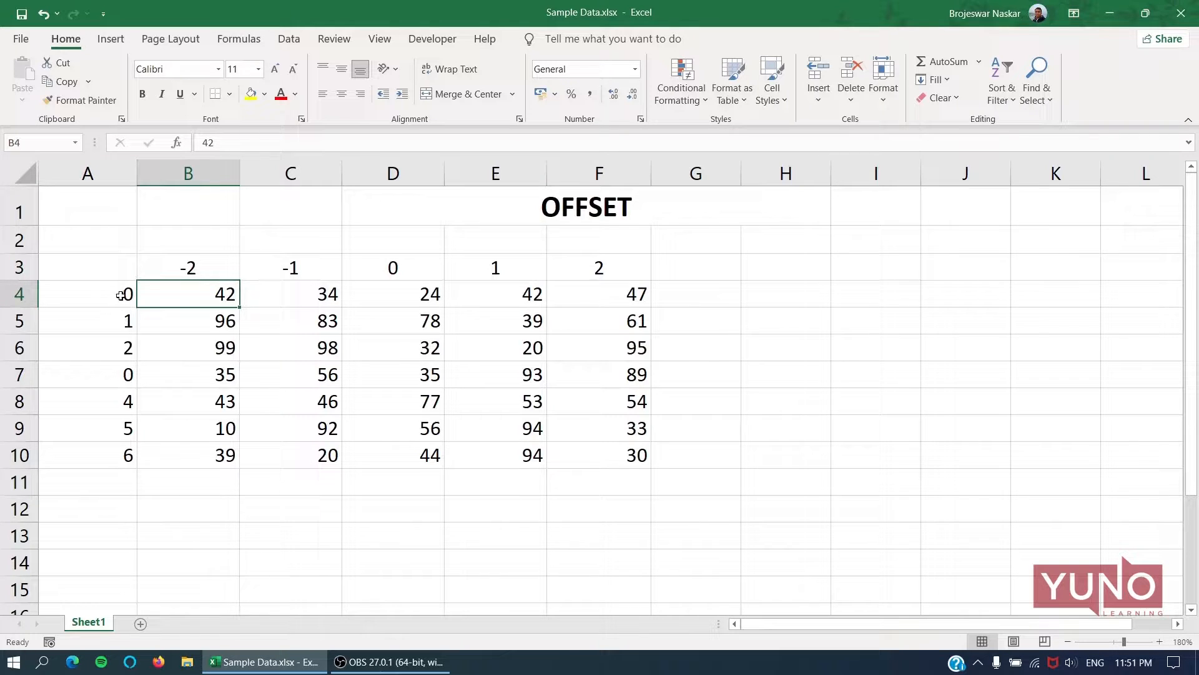
Number the row labels in A8:A10 with 1, 2 and 3.
{"action": "left_click", "coordinate": [122, 405]}
{"action": "type", "text": "1"}
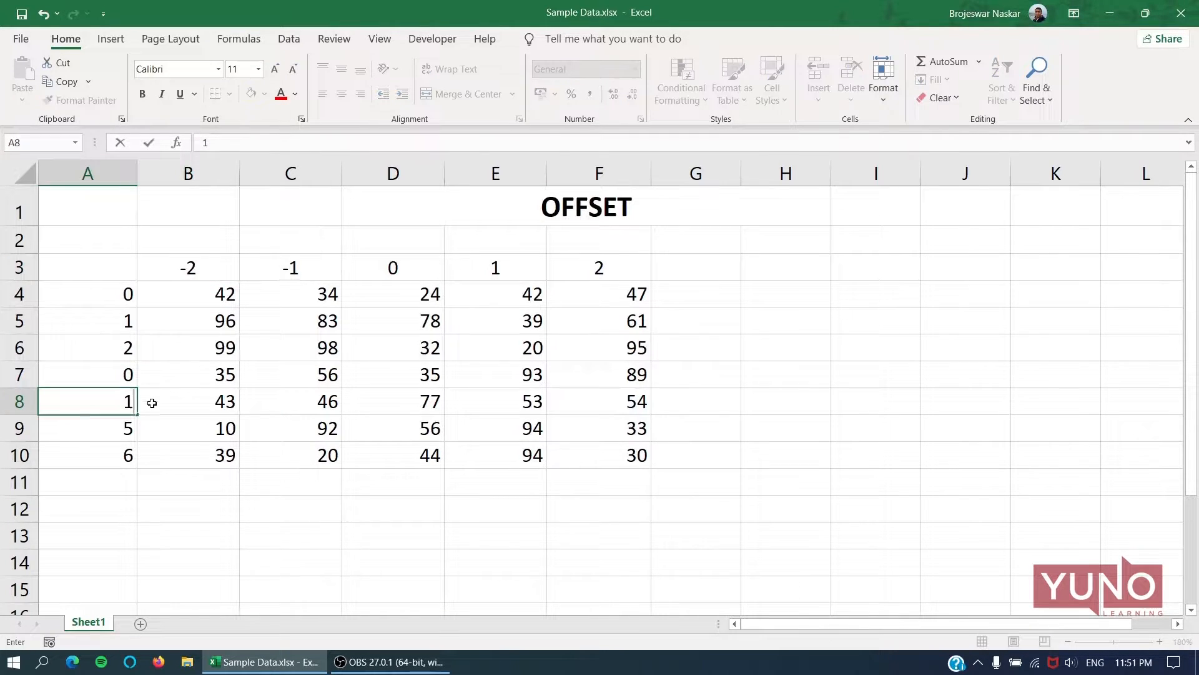
{"action": "key", "text": "Return"}
{"action": "type", "text": "2"}
{"action": "key", "text": "Return"}
{"action": "type", "text": "3"}
{"action": "left_click", "coordinate": [109, 170]}
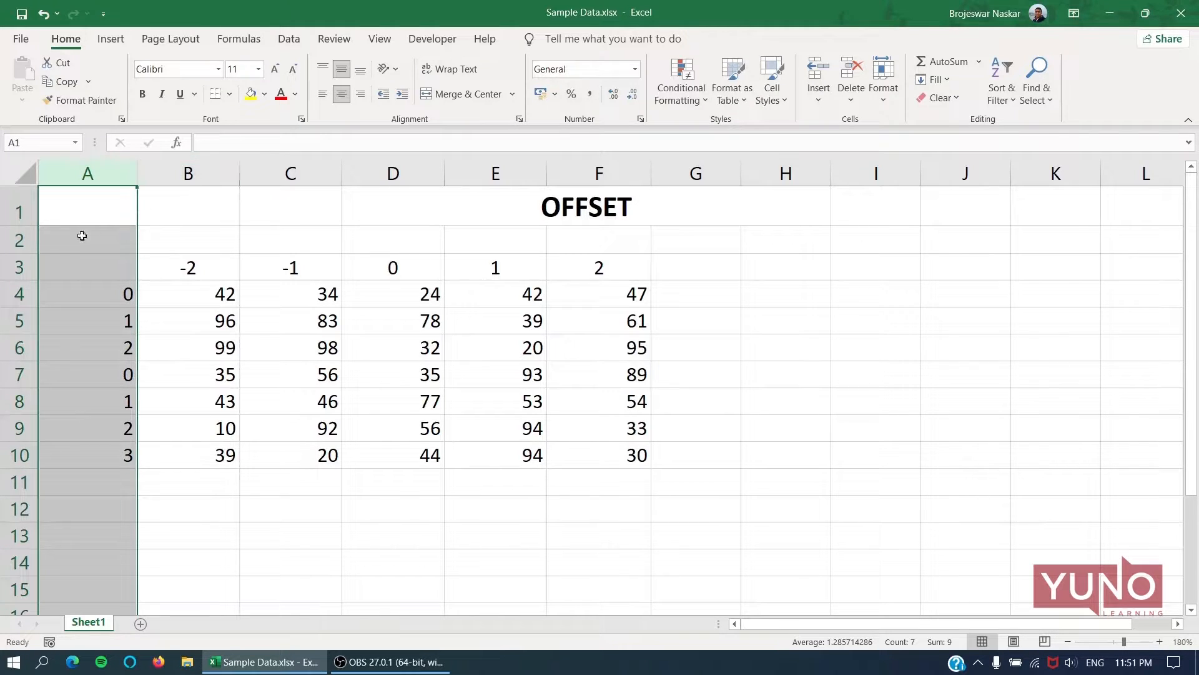
{"action": "left_click", "coordinate": [19, 267]}
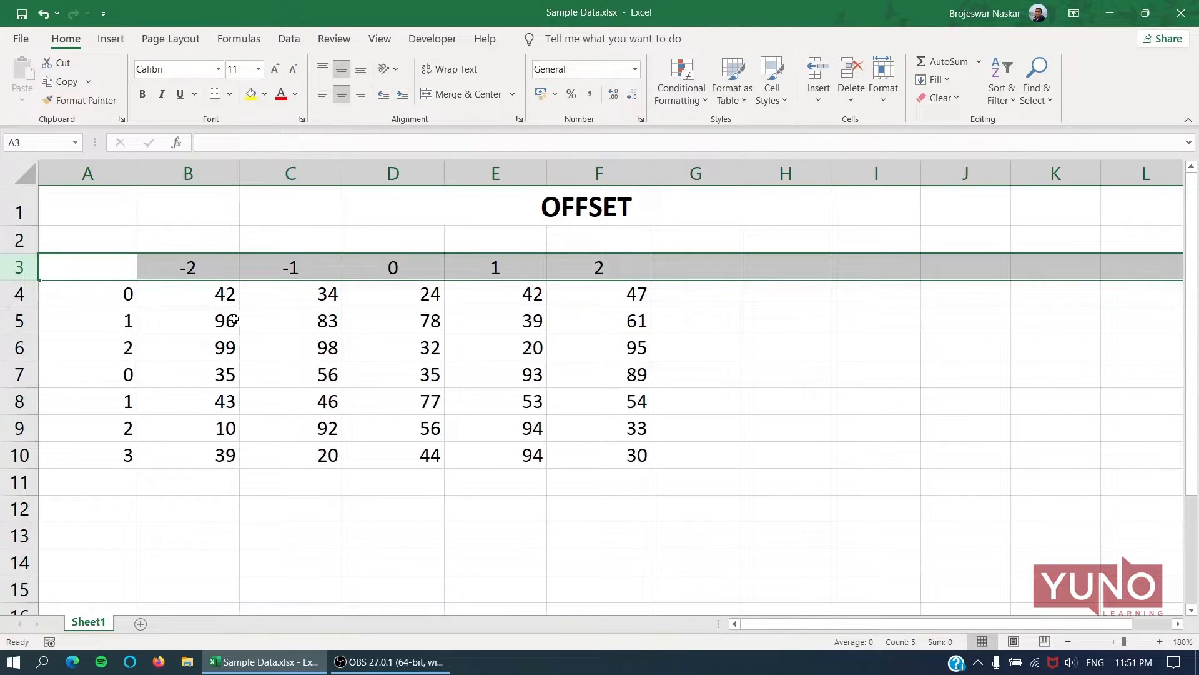
Set the row labels in A6, A5 and A4 to -1, -2 and -3.
{"action": "left_click", "coordinate": [128, 344]}
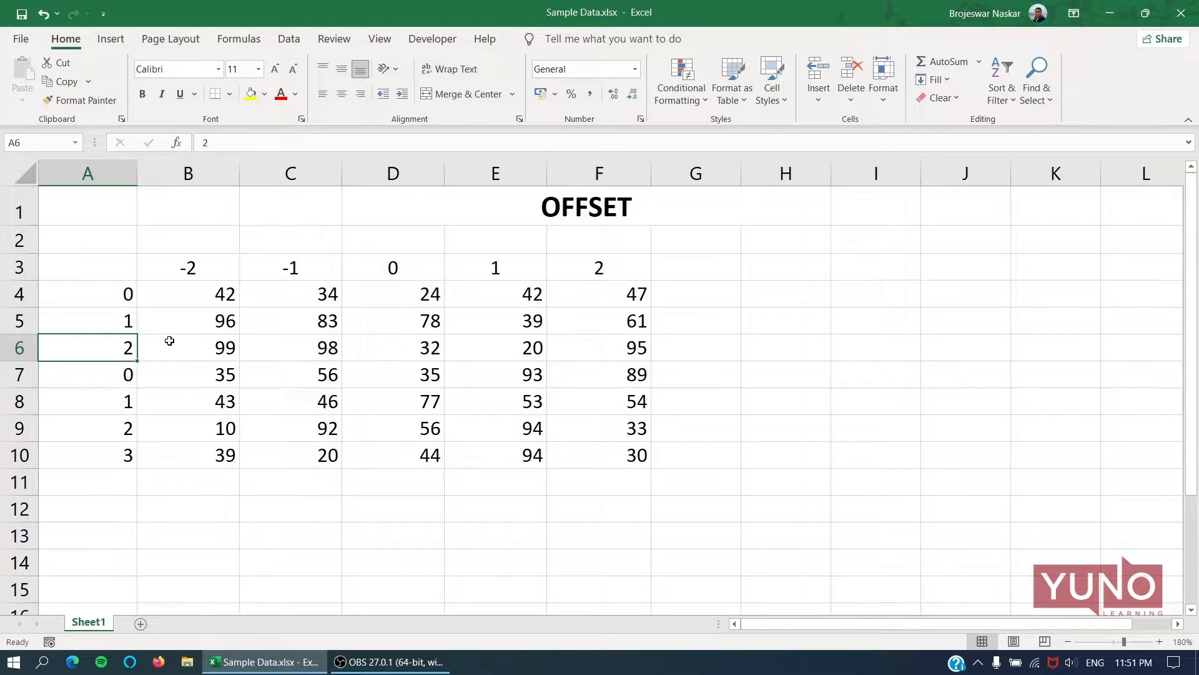
{"action": "type", "text": "-1"}
{"action": "key", "text": "Up"}
{"action": "type", "text": "-2"}
{"action": "key", "text": "Up"}
{"action": "type", "text": "-3"}
{"action": "key", "text": "Return"}
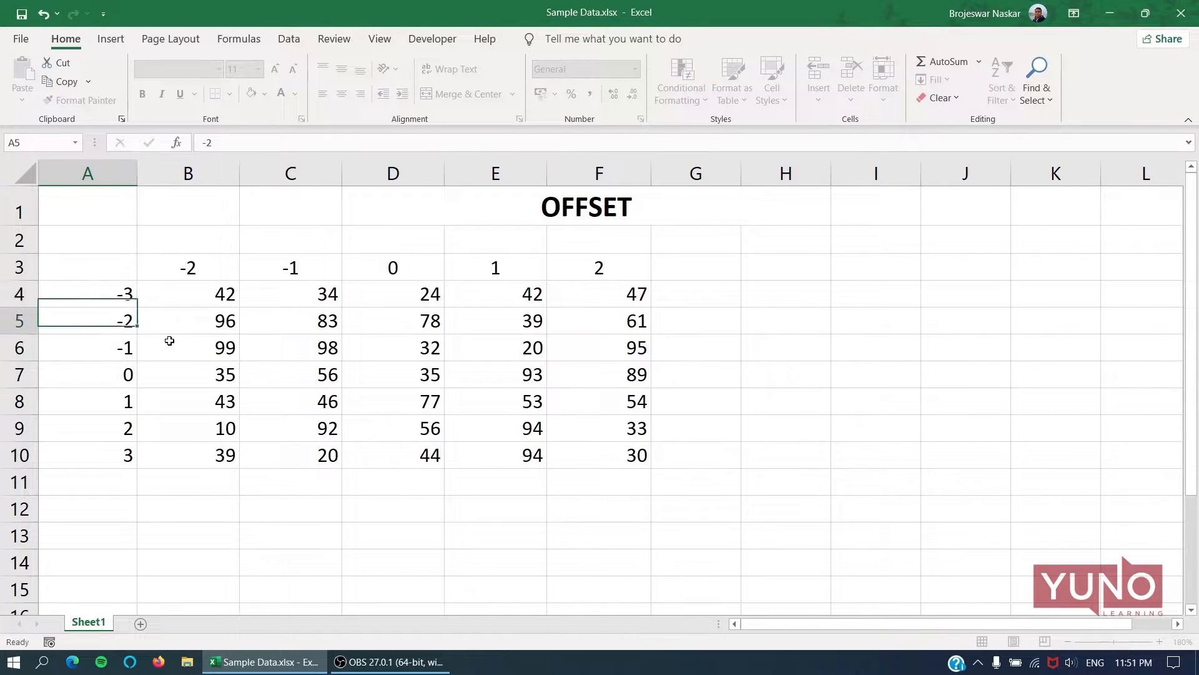
Enter the formula =OFFSET(D7,-2,-1) in cell H6.
{"action": "left_click", "coordinate": [761, 345]}
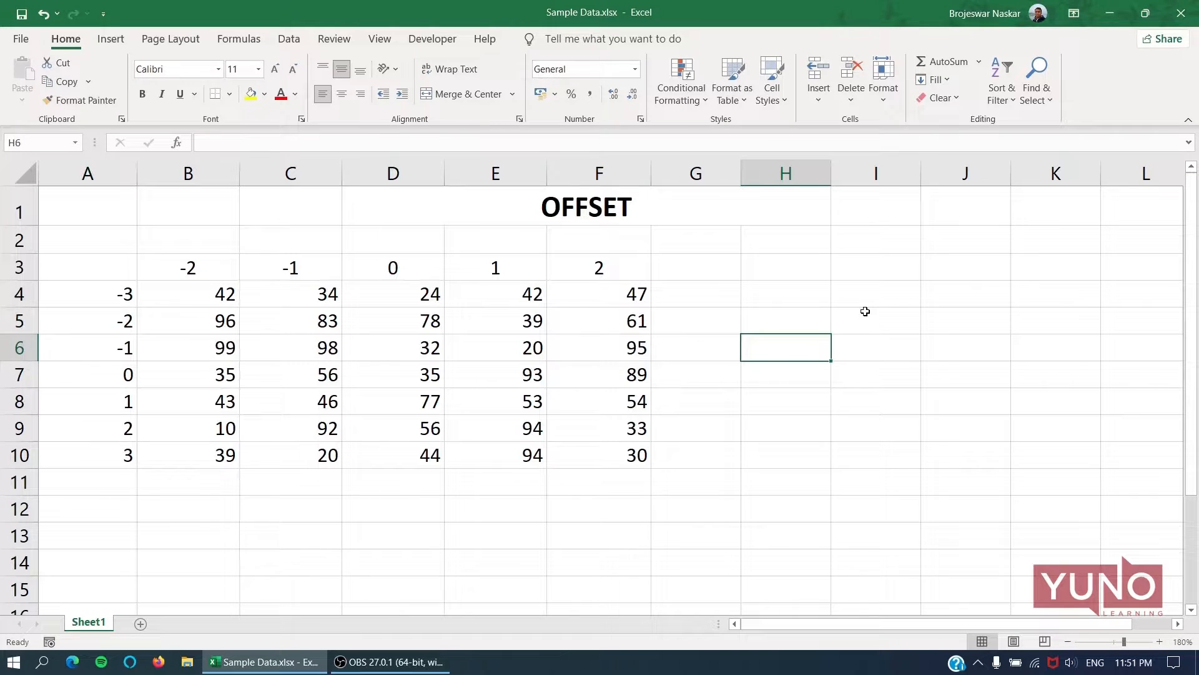
{"action": "type", "text": "=OFFSET("}
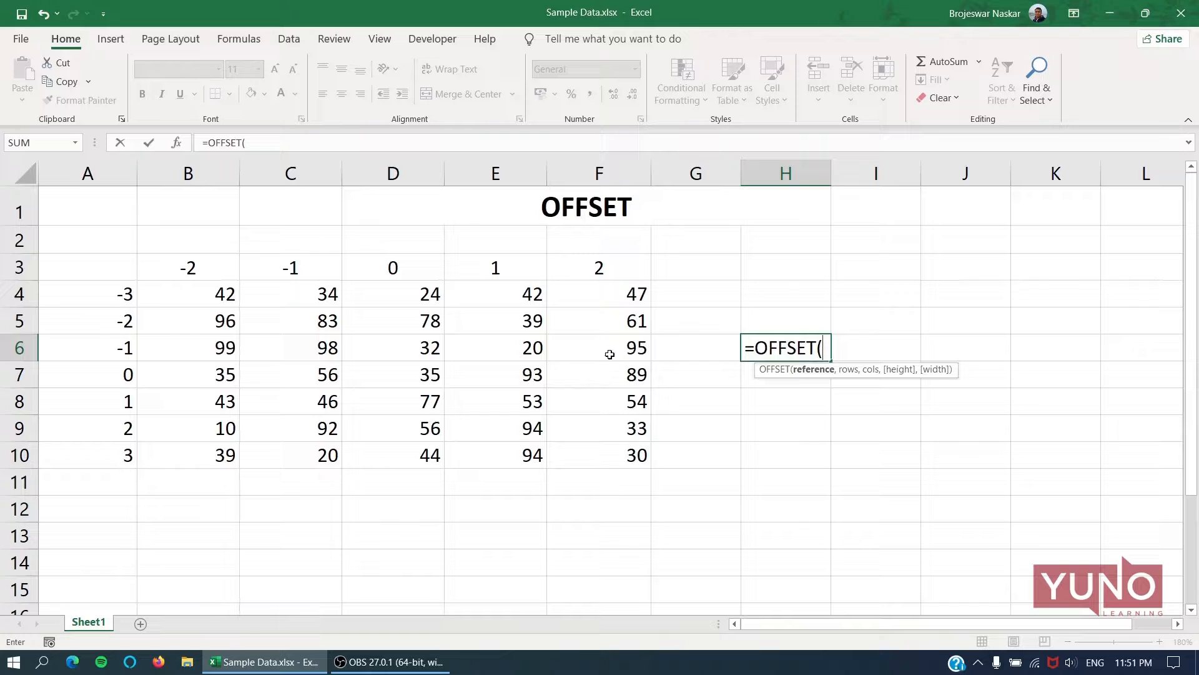
{"action": "left_click", "coordinate": [417, 371]}
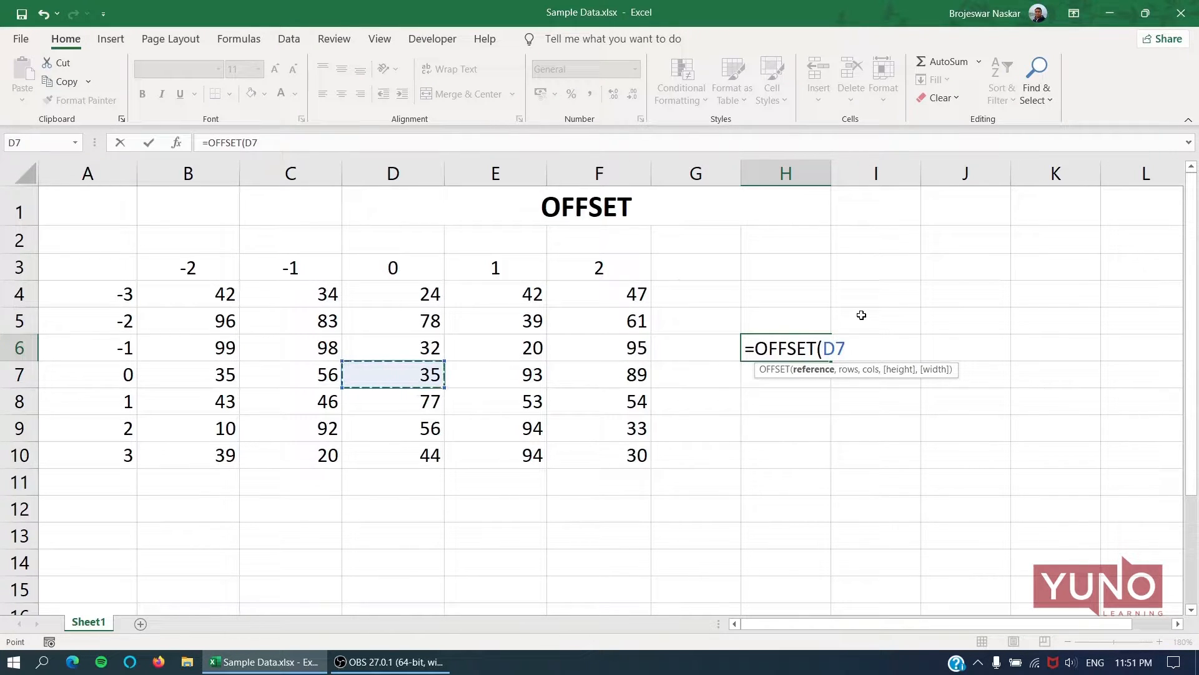
{"action": "type", "text": ","}
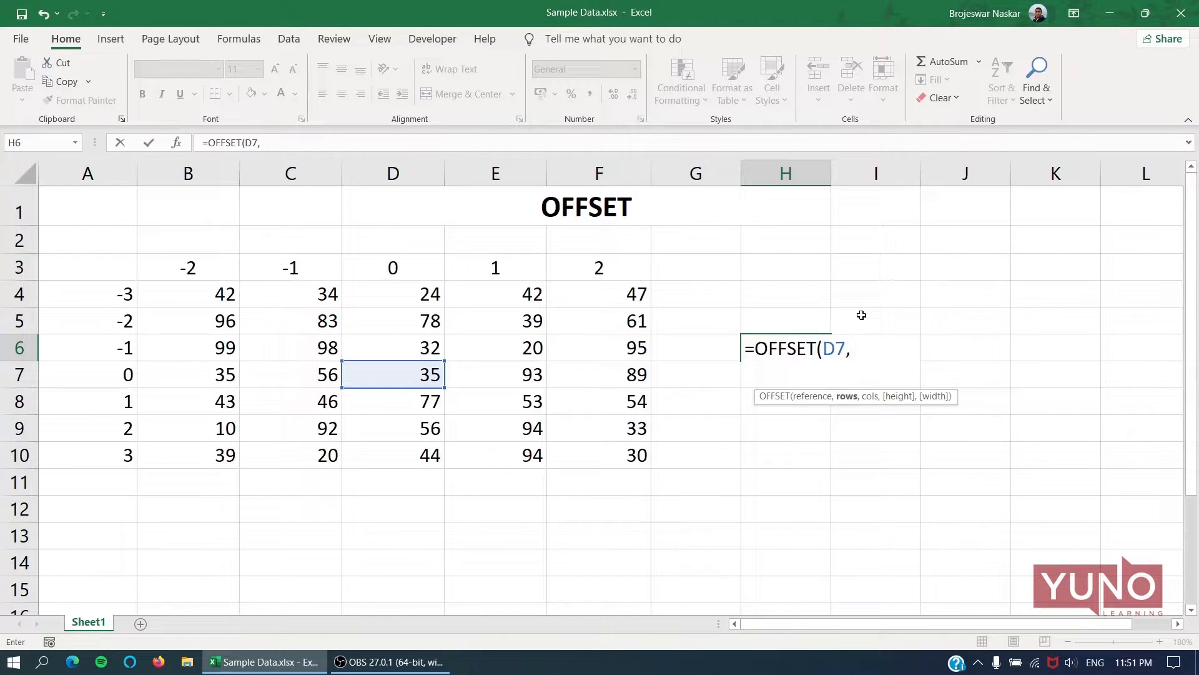
{"action": "type", "text": "-2,-1"}
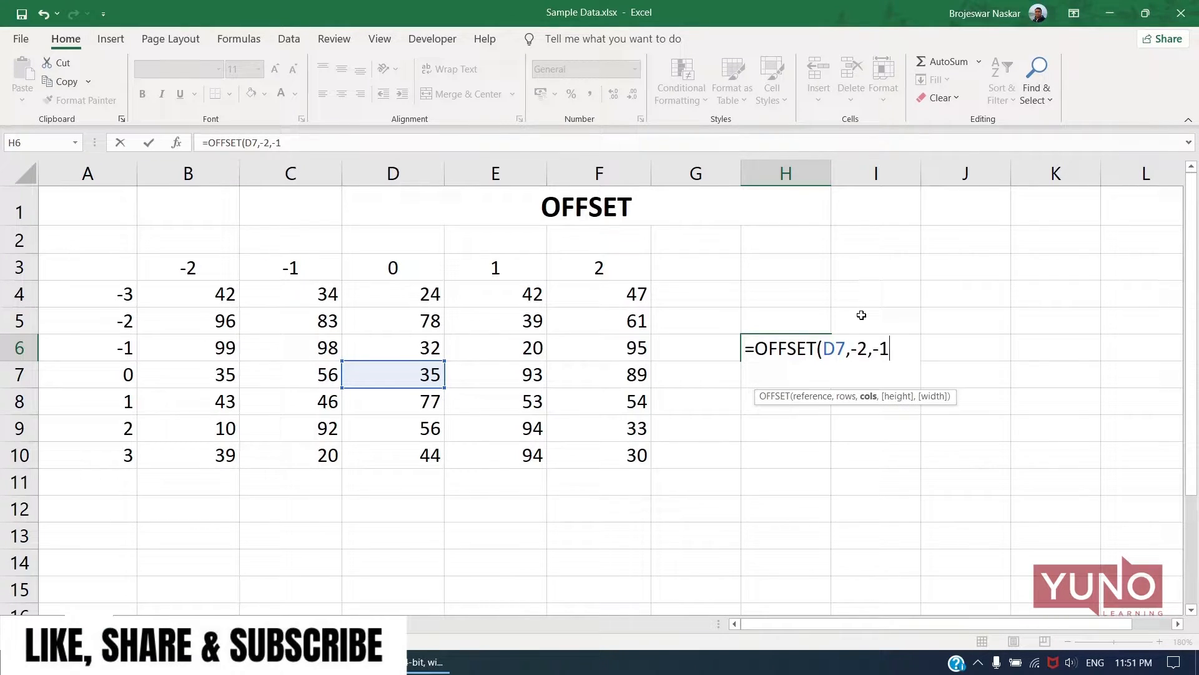
{"action": "type", "text": ")"}
{"action": "key", "text": "Return"}
{"action": "key", "text": "Up"}
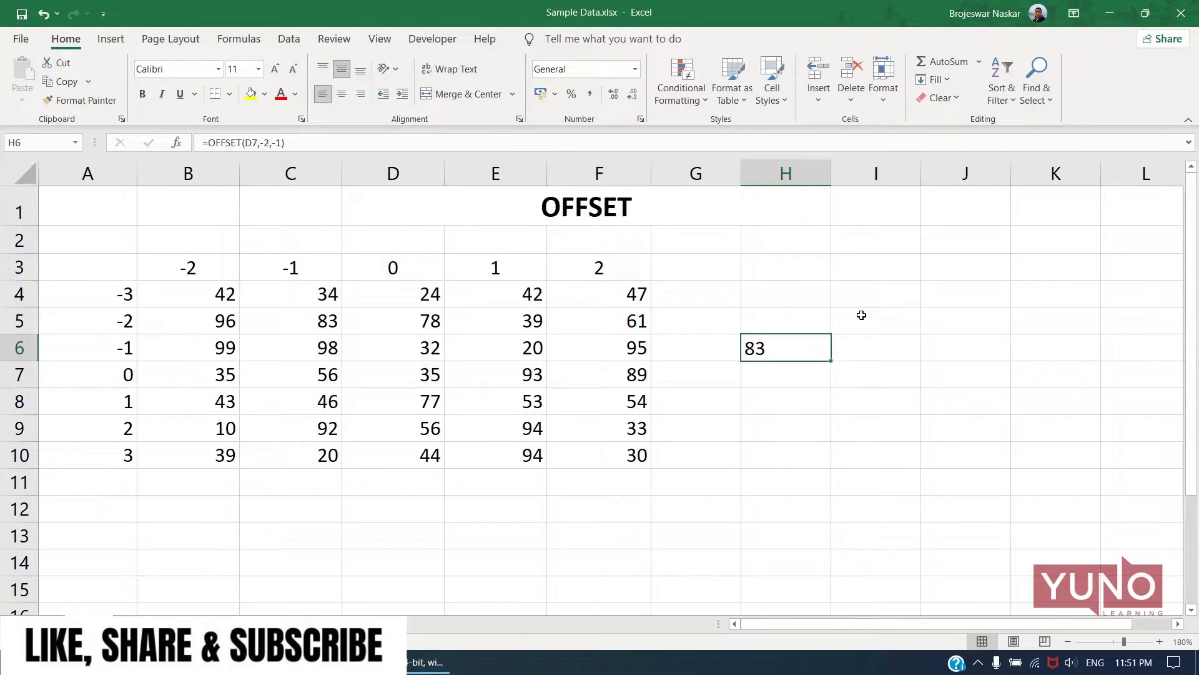
Trace the offset from reference cell D7 through row 5 and column C to their intersection.
{"action": "left_click", "coordinate": [423, 374]}
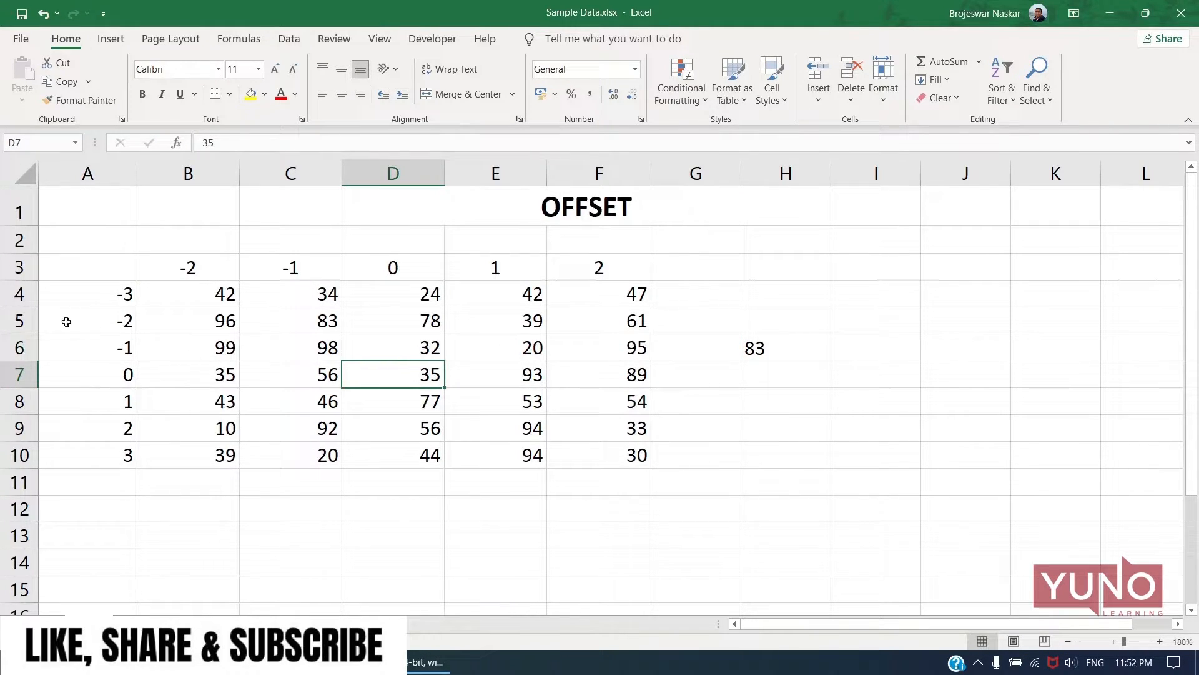
{"action": "left_click", "coordinate": [19, 321]}
{"action": "left_click", "coordinate": [305, 174], "text": "ctrl"}
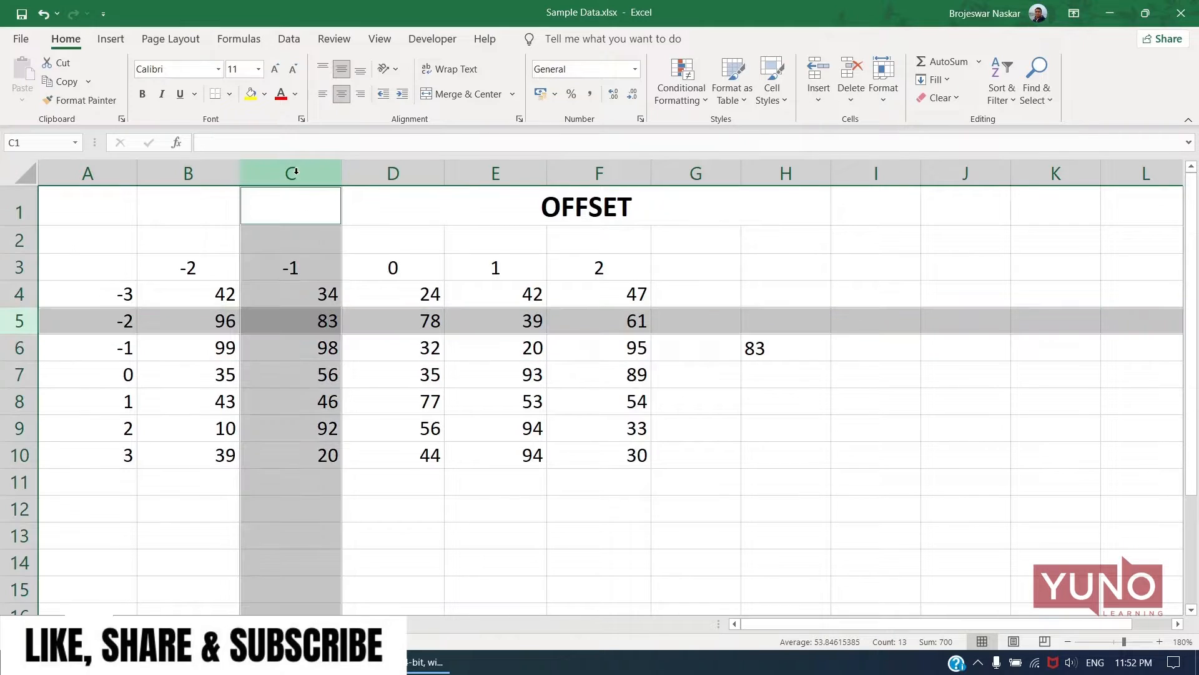
{"action": "left_click", "coordinate": [330, 331]}
Change the rows argument of the OFFSET formula in H6 to 0.
{"action": "left_click", "coordinate": [785, 348]}
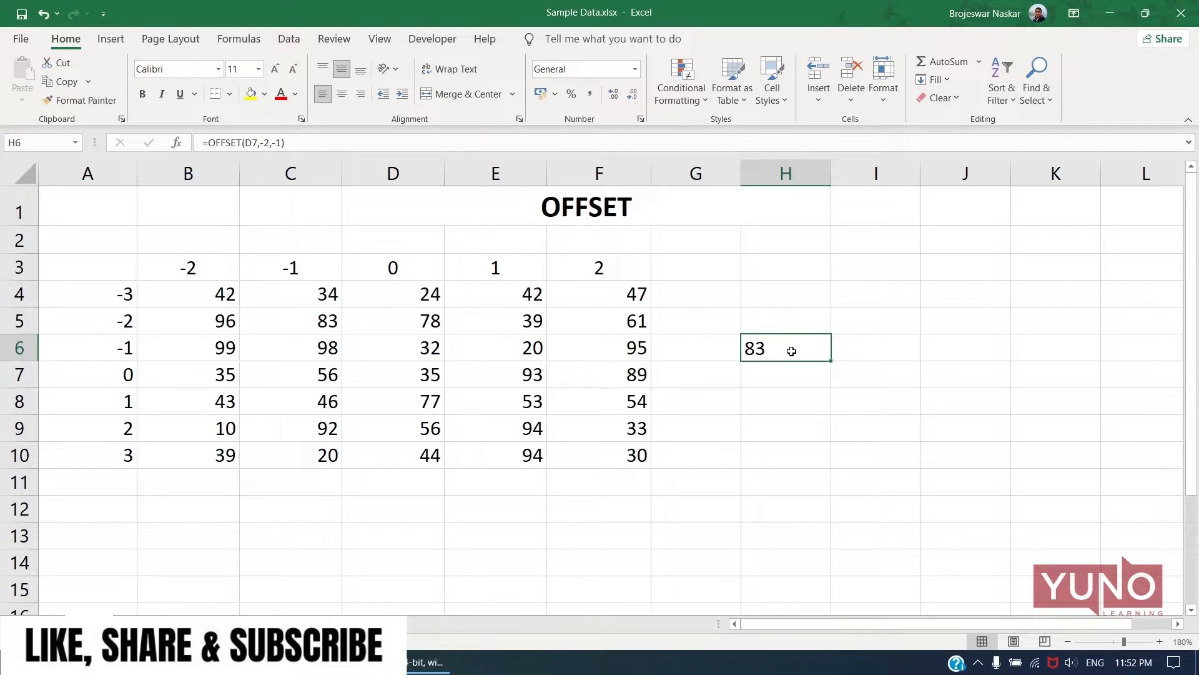
{"action": "key", "text": "F2"}
{"action": "left_click_drag", "start_coordinate": [868, 348], "coordinate": [850, 349]}
{"action": "type", "text": "0"}
{"action": "key", "text": "Return"}
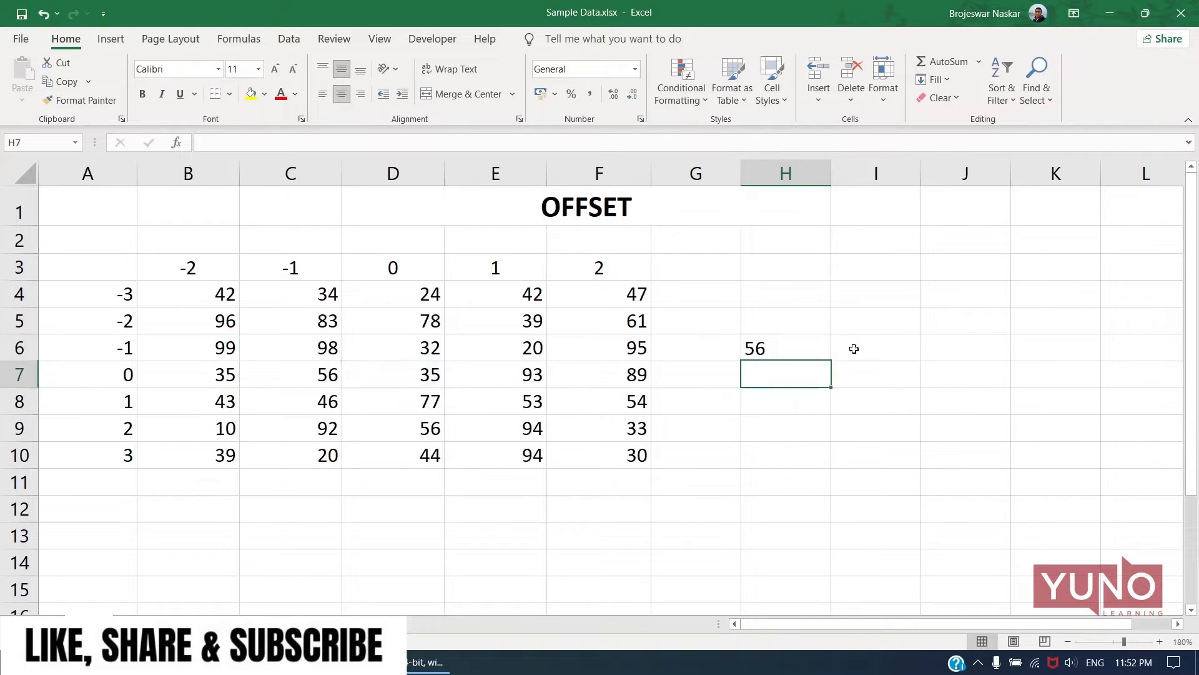
Check the formula in H6 and trace its offset through row 7 and column C to C7.
{"action": "left_click", "coordinate": [766, 343]}
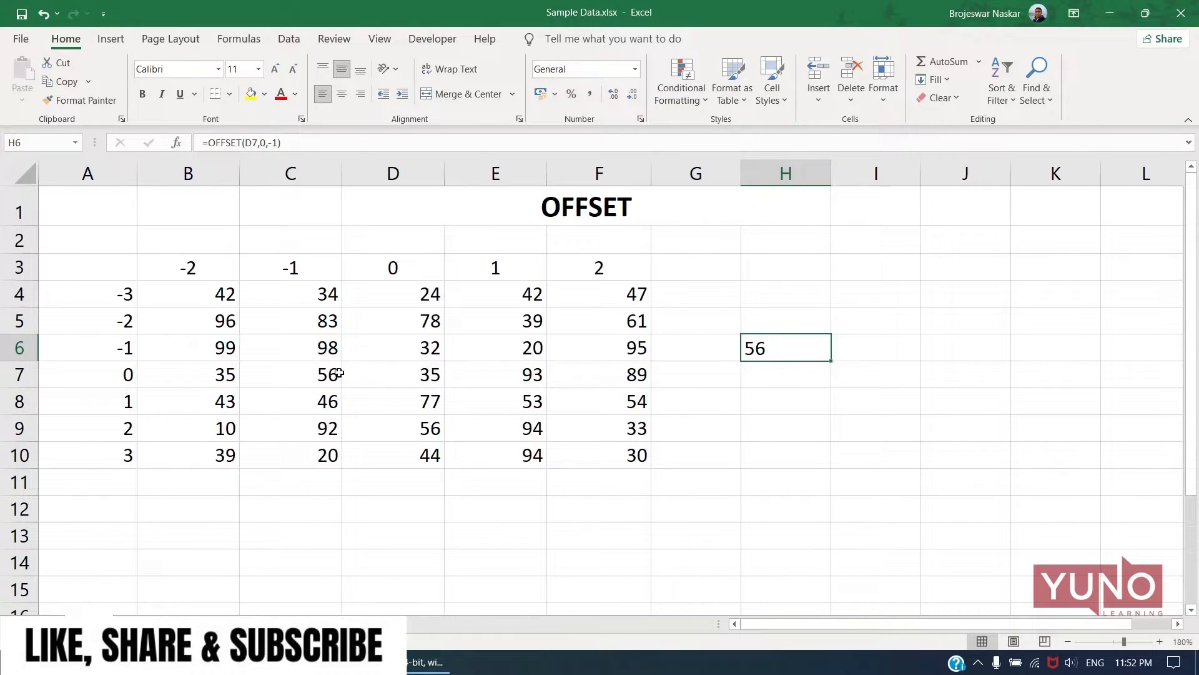
{"action": "left_click", "coordinate": [23, 373]}
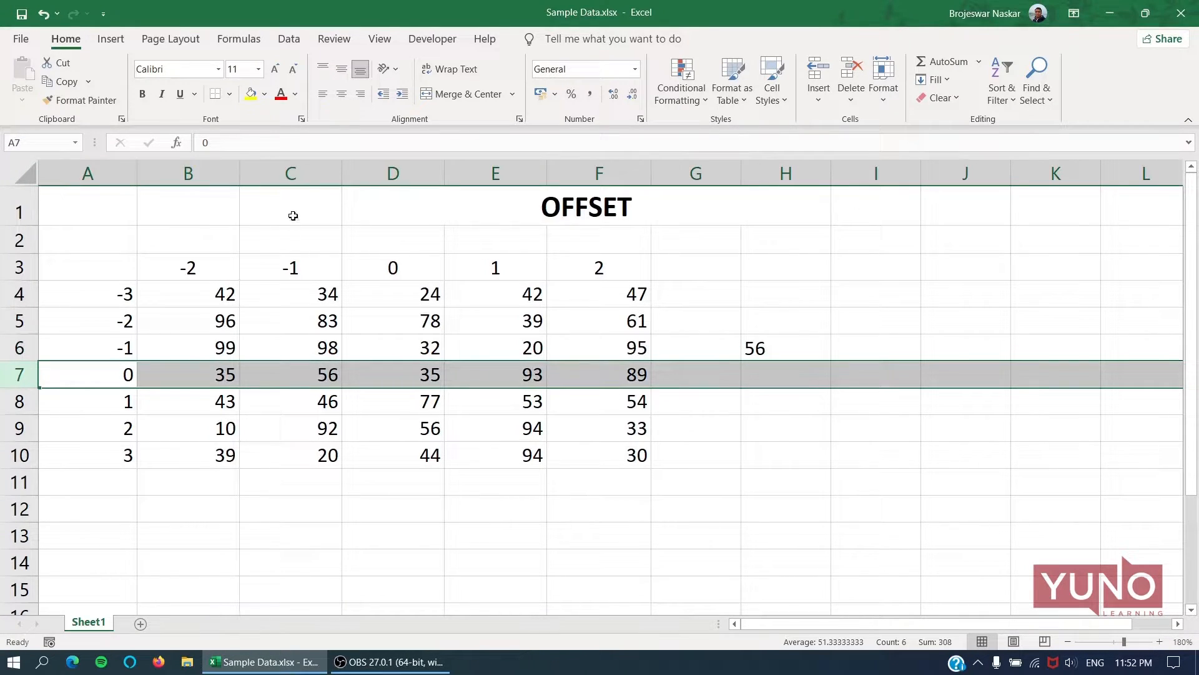
{"action": "left_click", "coordinate": [302, 173], "text": "ctrl"}
{"action": "left_click", "coordinate": [323, 375]}
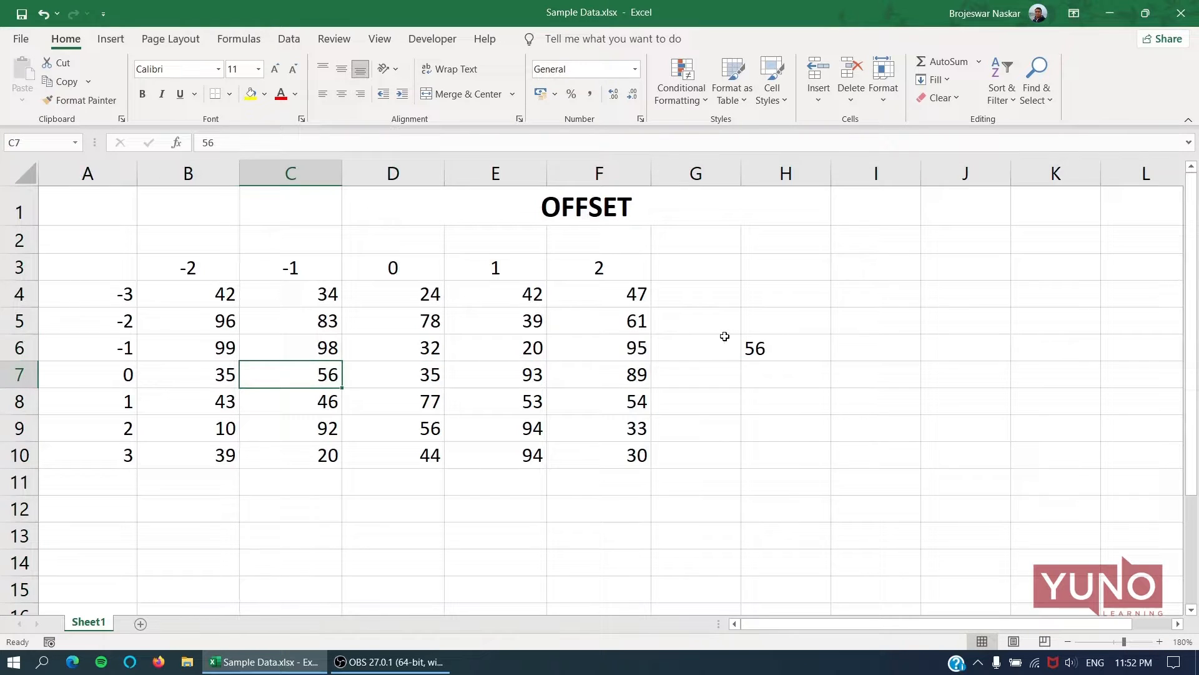
Clear the formula in H6 and the offset labels in row 3 and column A.
{"action": "left_click", "coordinate": [781, 341]}
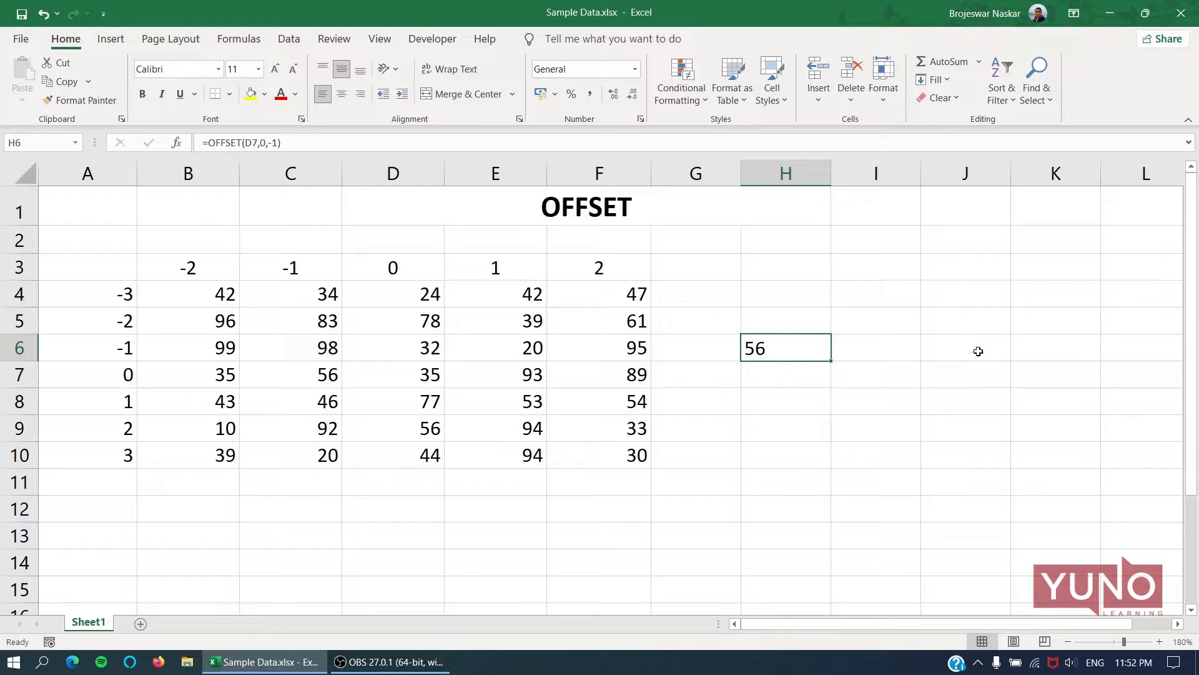
{"action": "key", "text": "Delete"}
{"action": "left_click", "coordinate": [3, 267]}
{"action": "key", "text": "Delete"}
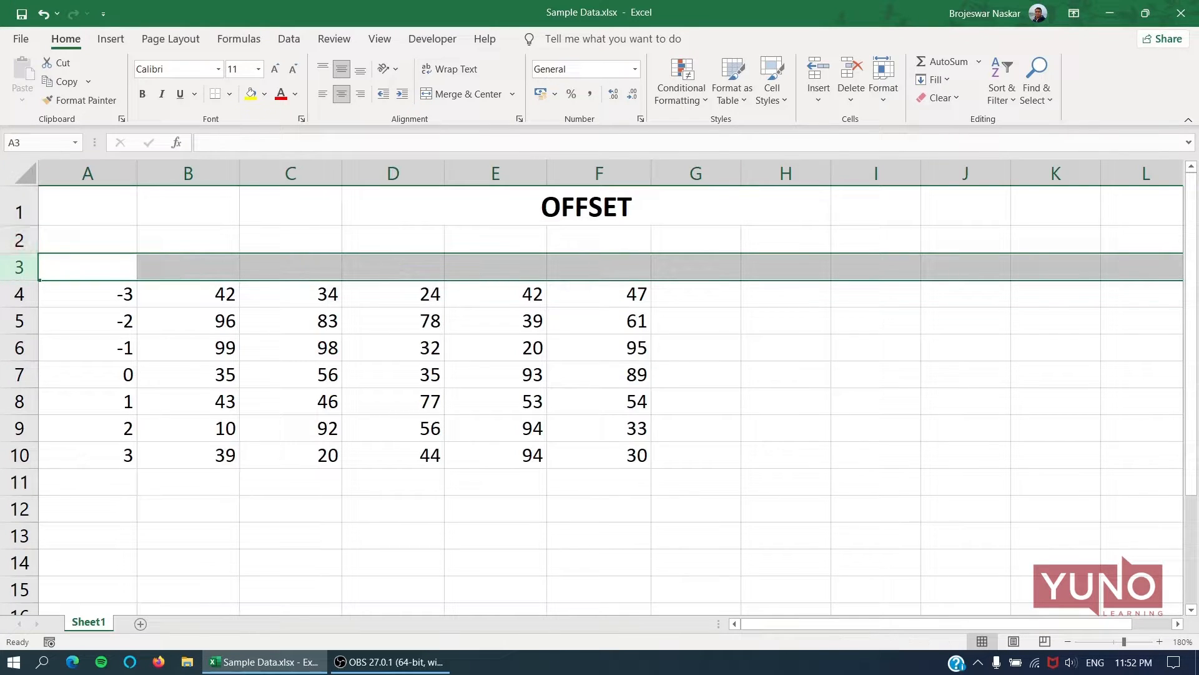
{"action": "left_click", "coordinate": [86, 175]}
{"action": "key", "text": "Delete"}
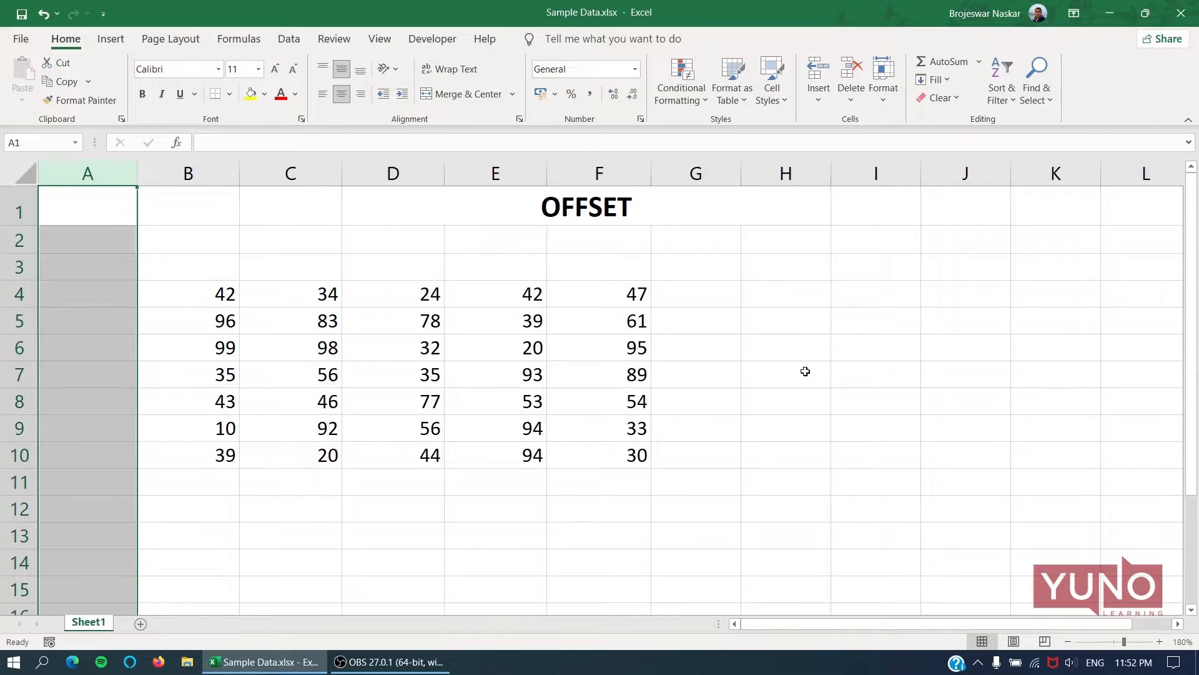
Write the formula =OFFSET(B4,1,0,2,3) in cell H6, including the height and width arguments.
{"action": "left_click", "coordinate": [775, 353]}
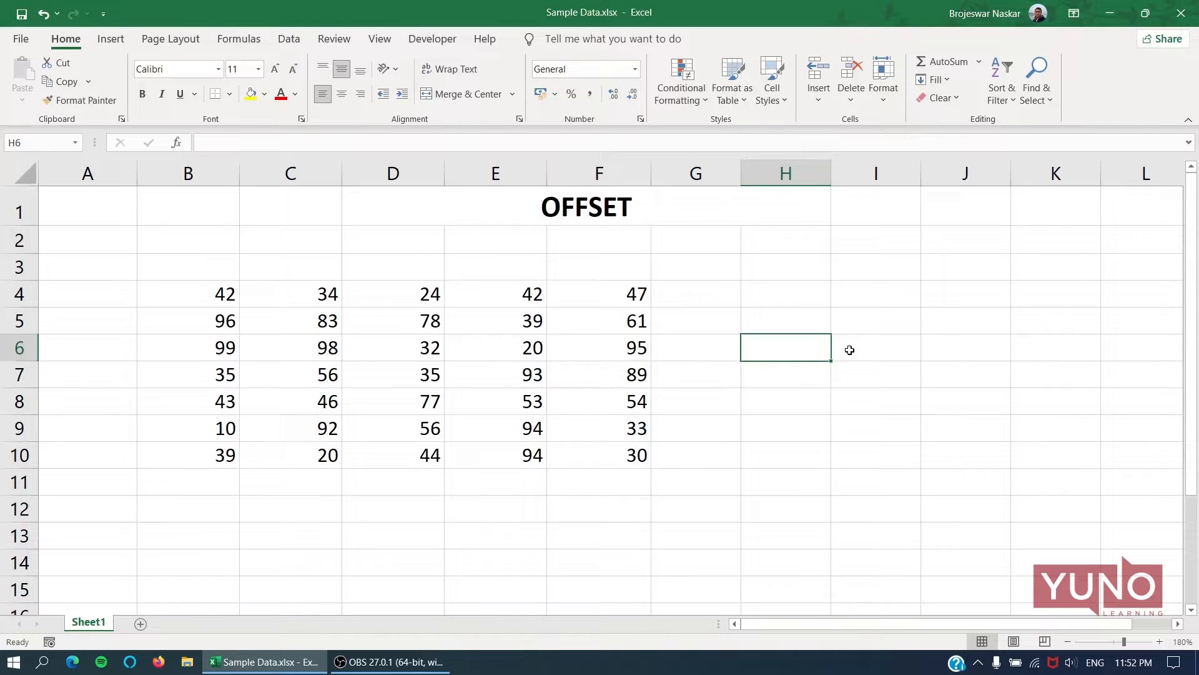
{"action": "type", "text": "="}
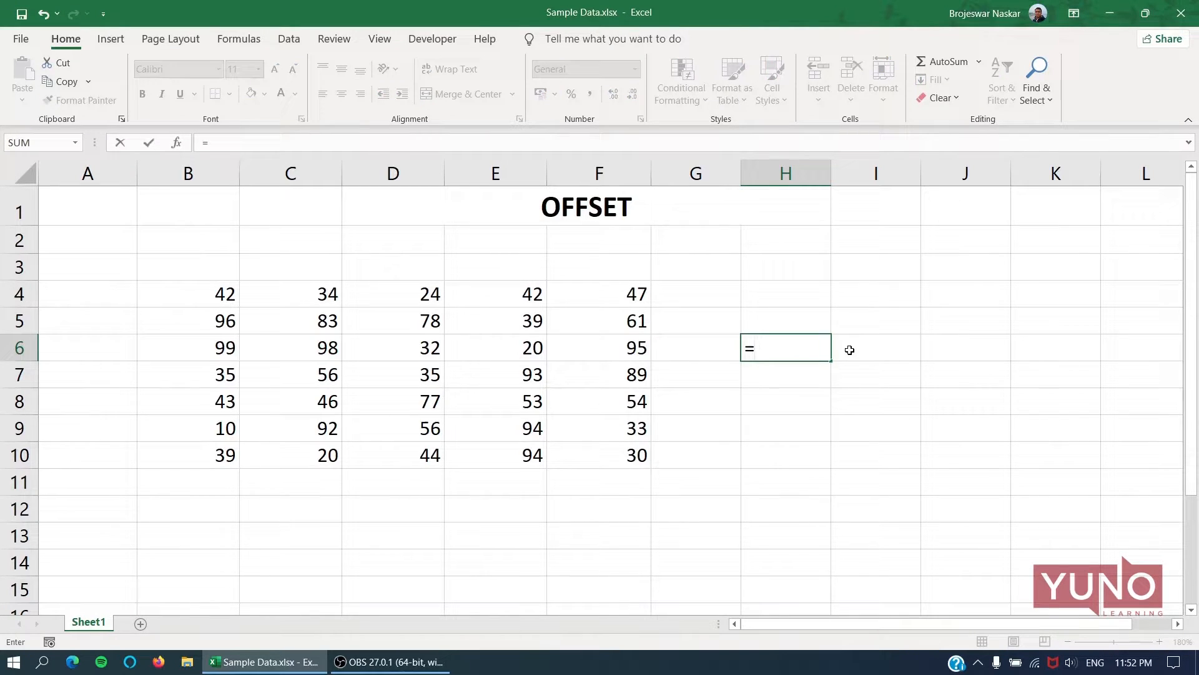
{"action": "type", "text": "OFFSET("}
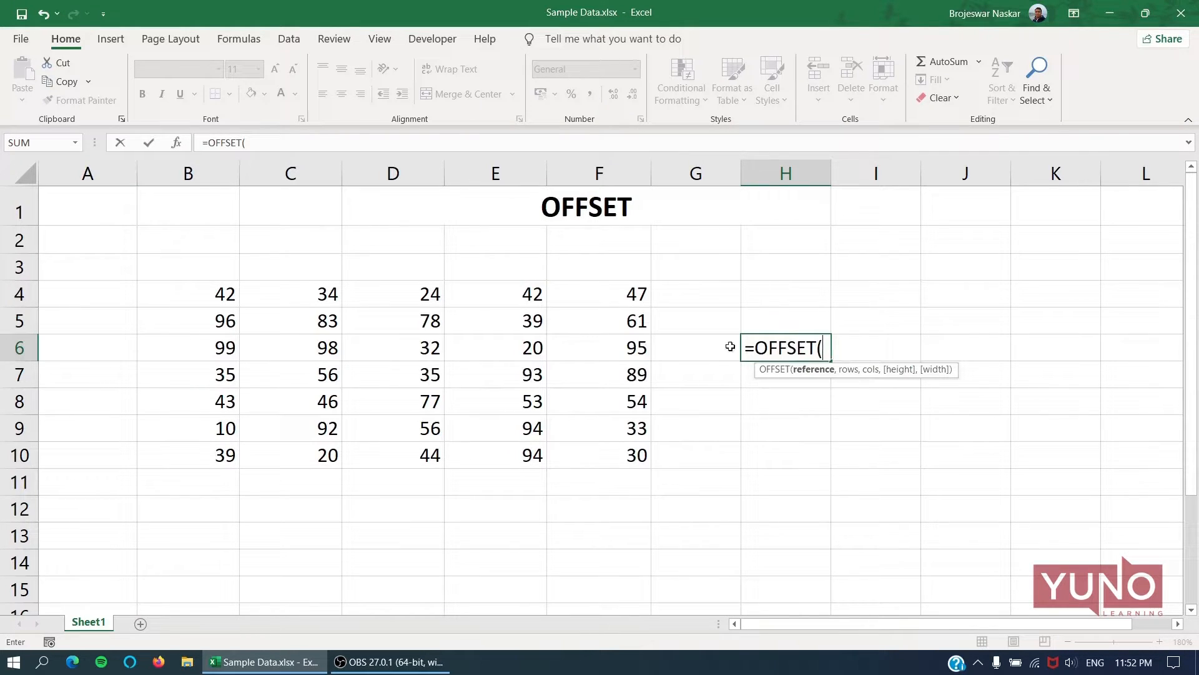
{"action": "left_click", "coordinate": [200, 291]}
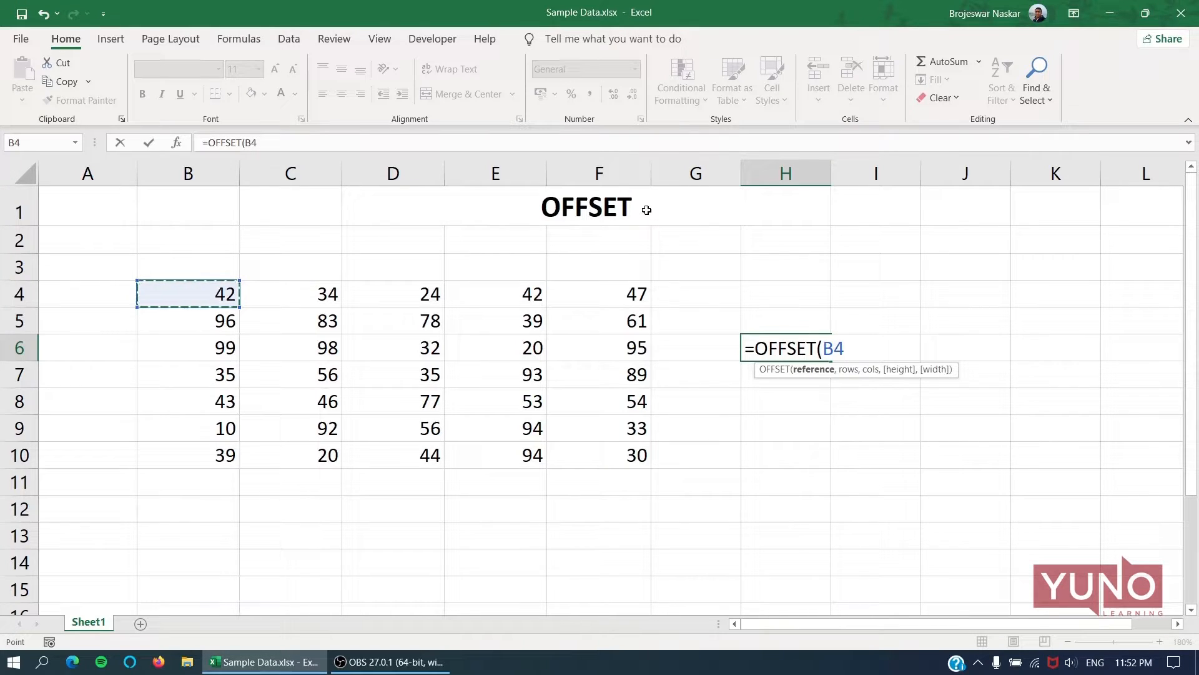
{"action": "type", "text": ",1"}
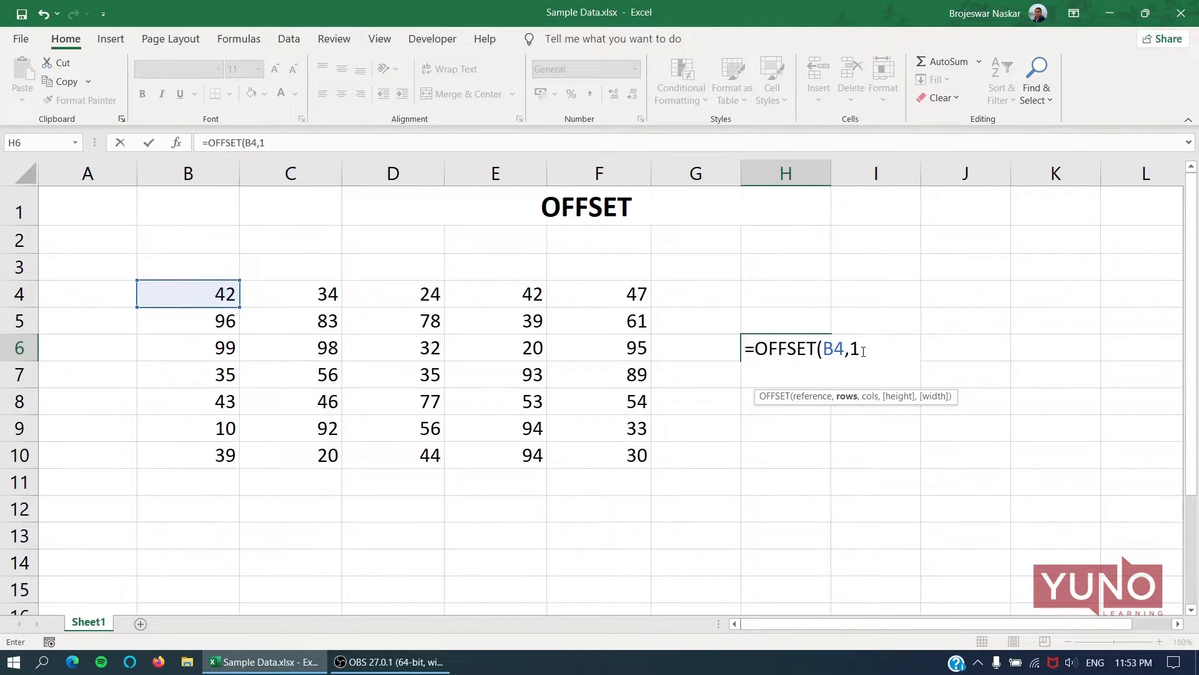
{"action": "type", "text": ","}
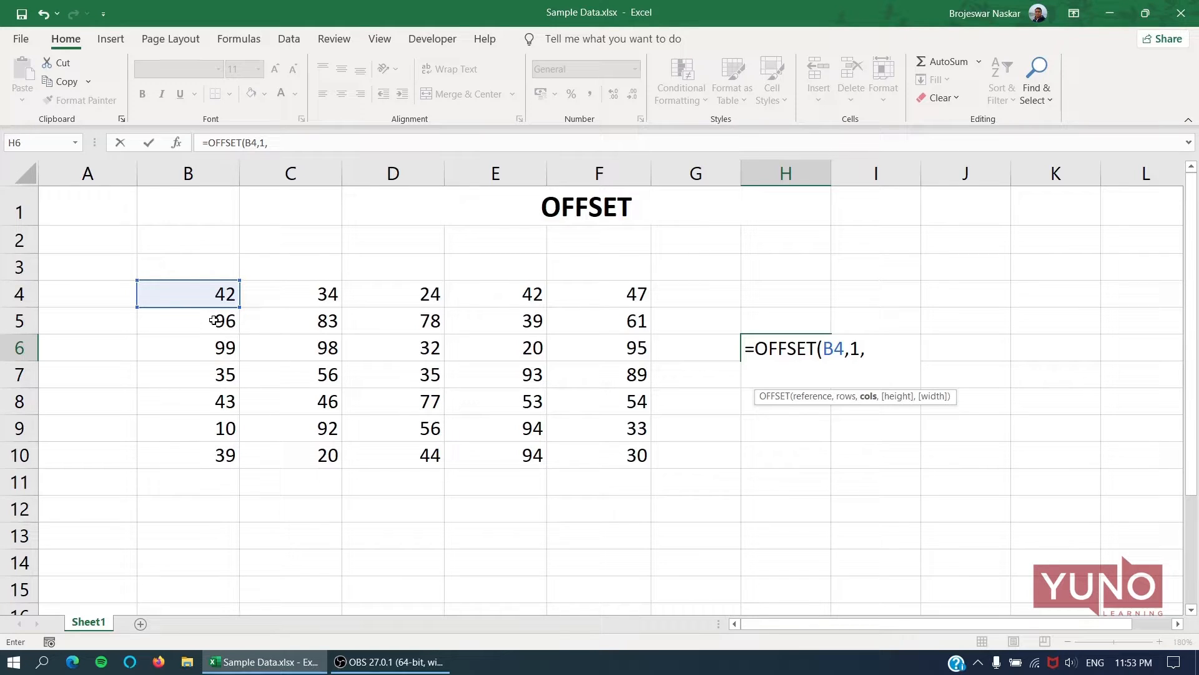
{"action": "type", "text": "0,2"}
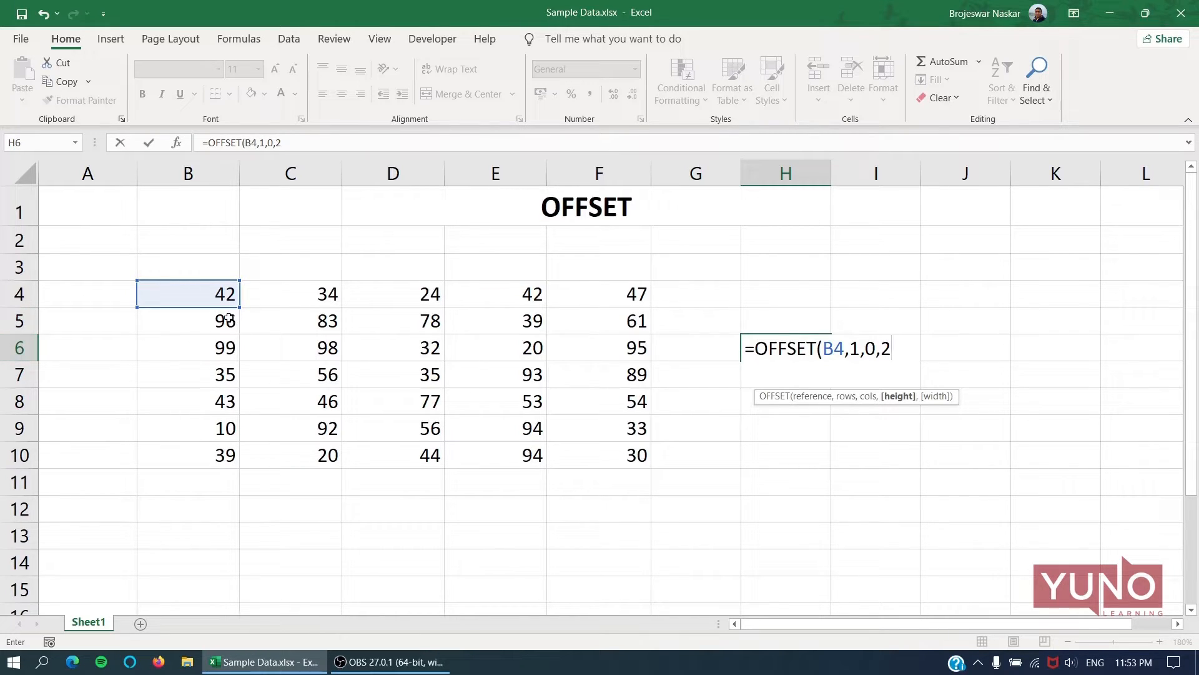
{"action": "type", "text": ",3"}
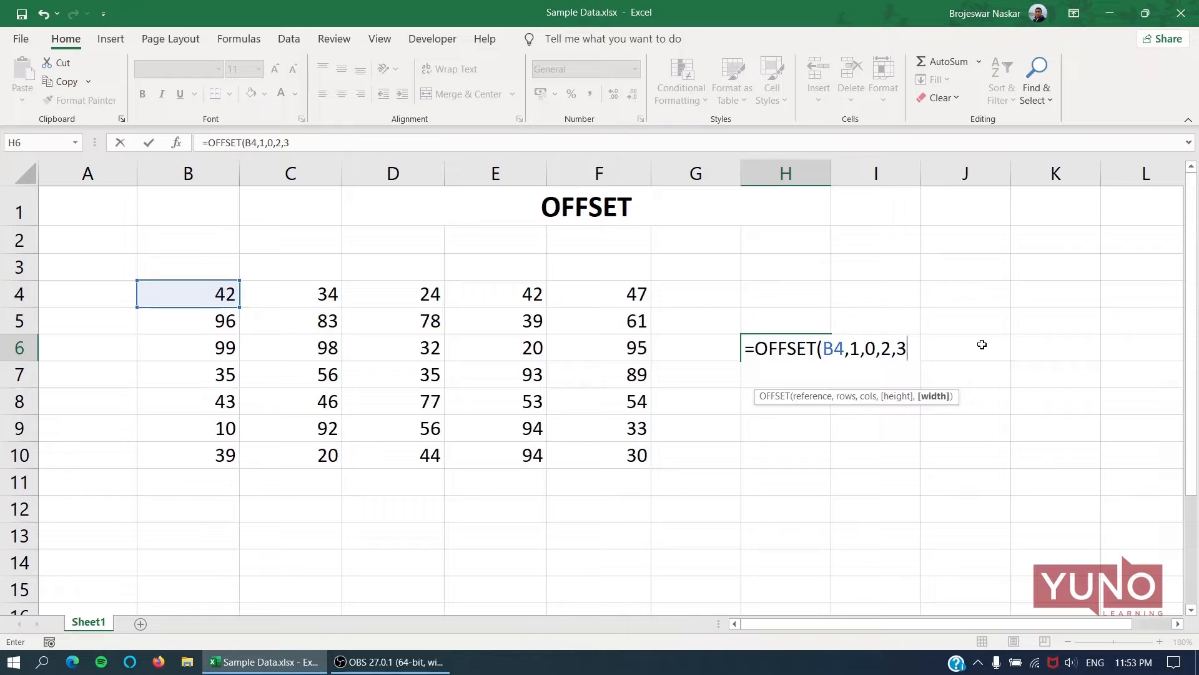
{"action": "type", "text": ")"}
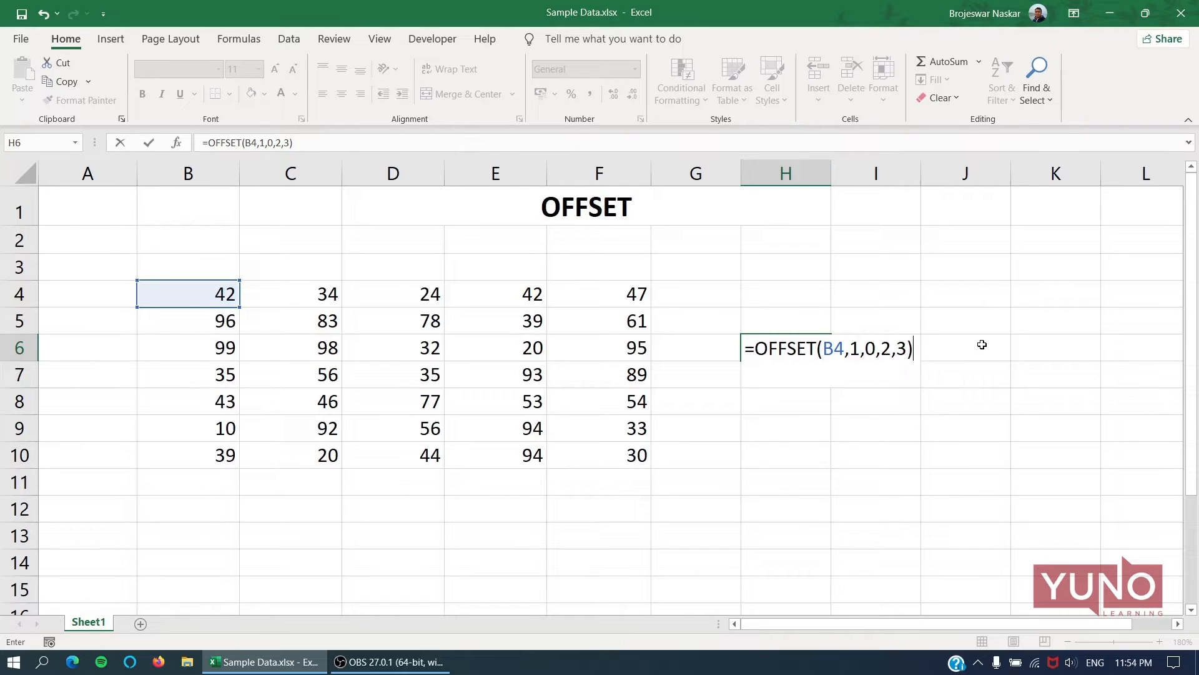
Step through the rows, cols, height and width arguments of the formula in H6 and commit it.
{"action": "key", "text": "Left"}
{"action": "key", "text": "Right"}
{"action": "key", "text": "F2"}
{"action": "key", "text": "Left"}
{"action": "key", "text": "Left"}
{"action": "key", "text": "Left"}
{"action": "key", "text": "Left"}
{"action": "key", "text": "Left"}
{"action": "key", "text": "Left"}
{"action": "key", "text": "Left"}
{"action": "key", "text": "Left"}
{"action": "key", "text": "Left"}
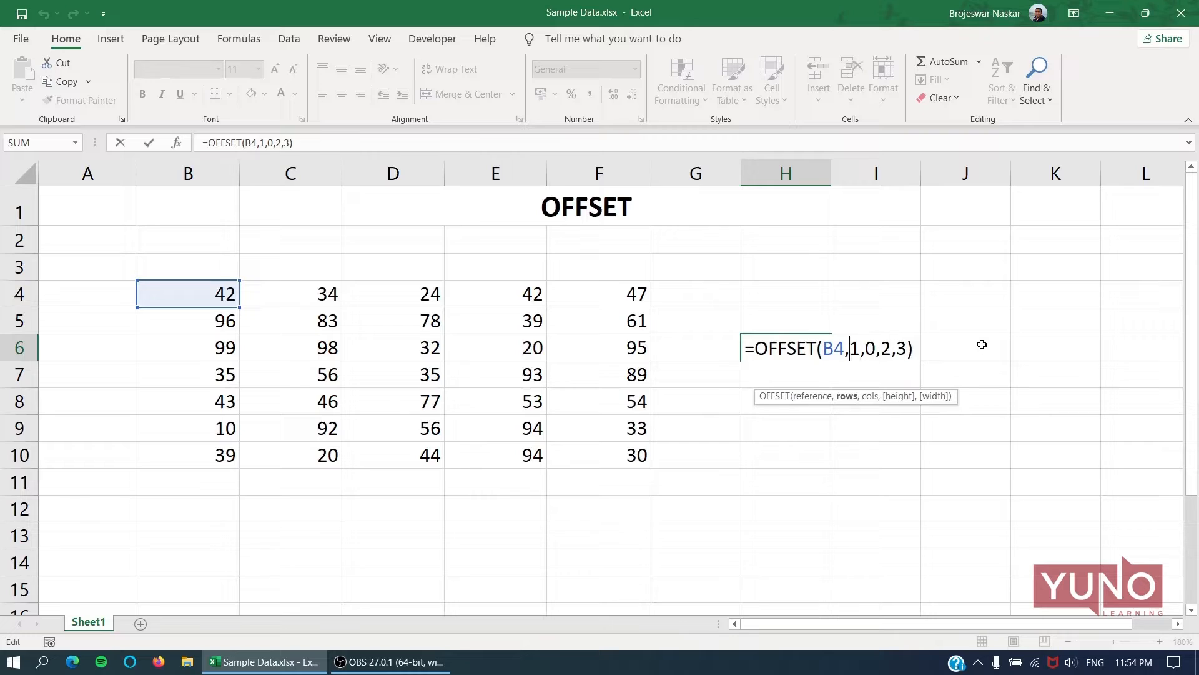
{"action": "key", "text": "Right"}
{"action": "key", "text": "Right"}
{"action": "key", "text": "Right"}
{"action": "key", "text": "Right"}
{"action": "key", "text": "Right"}
{"action": "key", "text": "Right"}
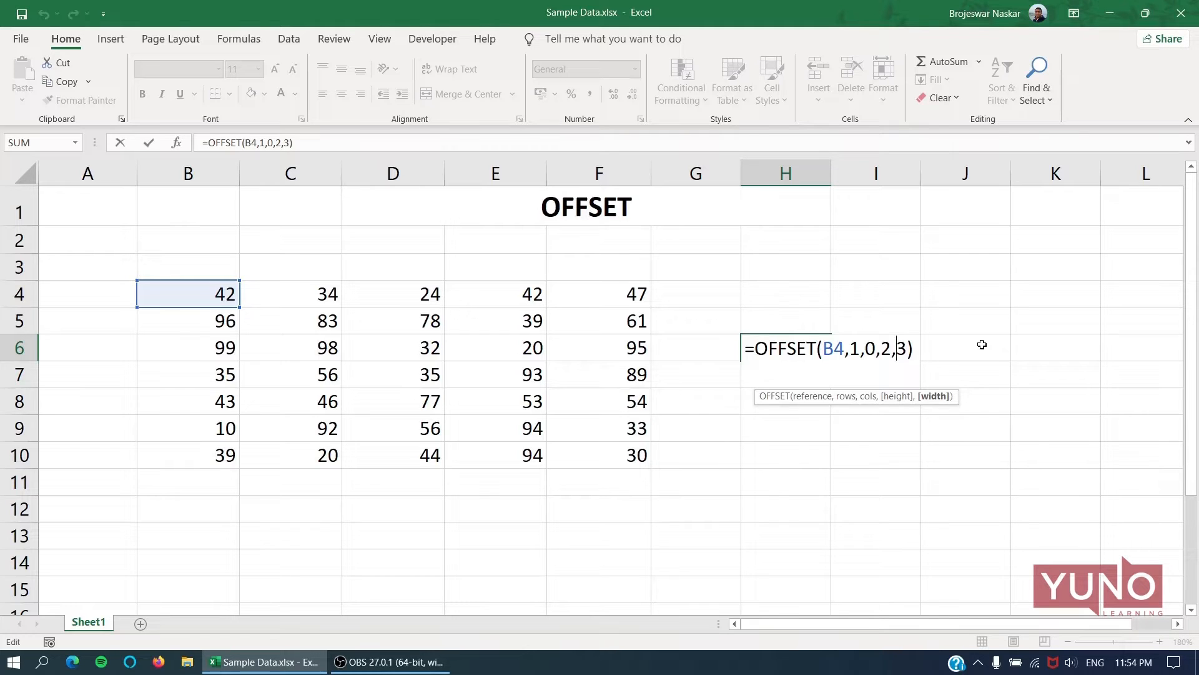
{"action": "key", "text": "Return"}
{"action": "key", "text": "Up"}
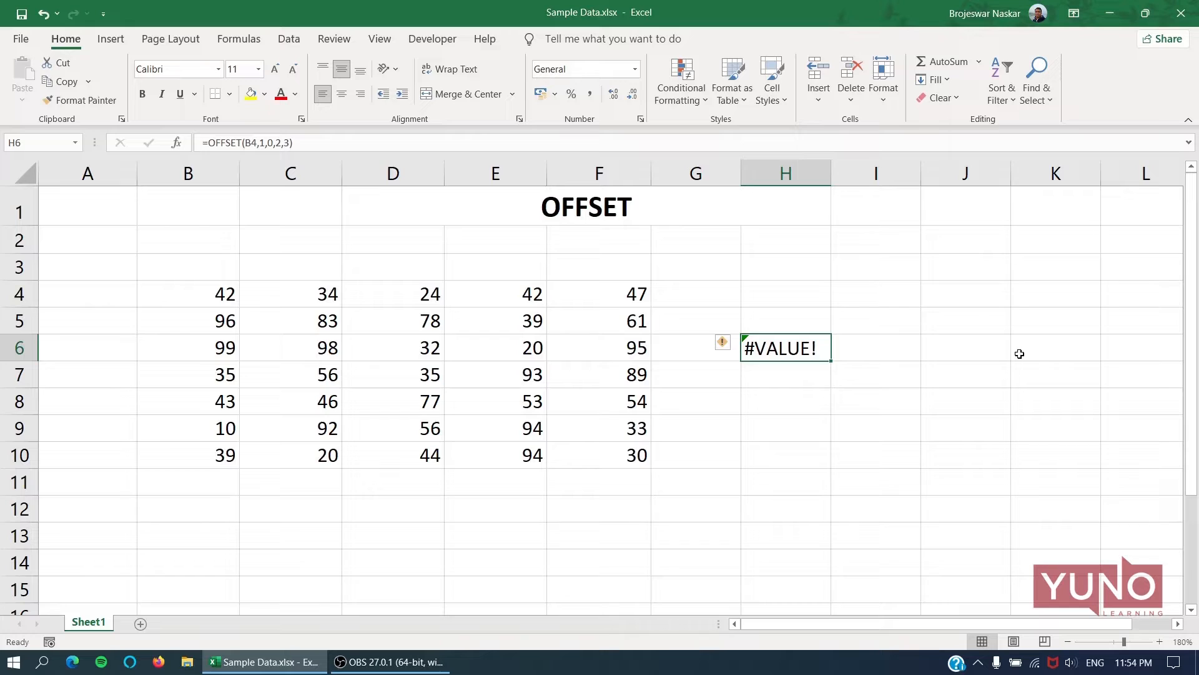
Trace the offset from reference cell B4 to B5 and across the two-row, three-column range B5:D6.
{"action": "left_click", "coordinate": [229, 290]}
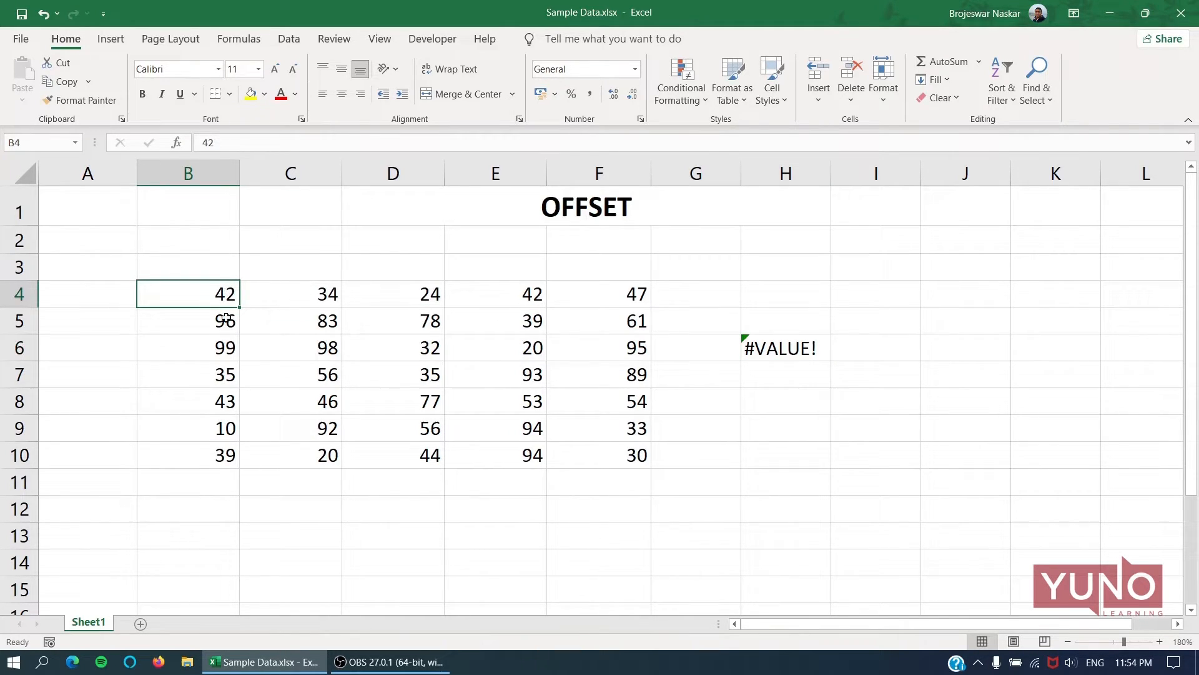
{"action": "left_click", "coordinate": [226, 318]}
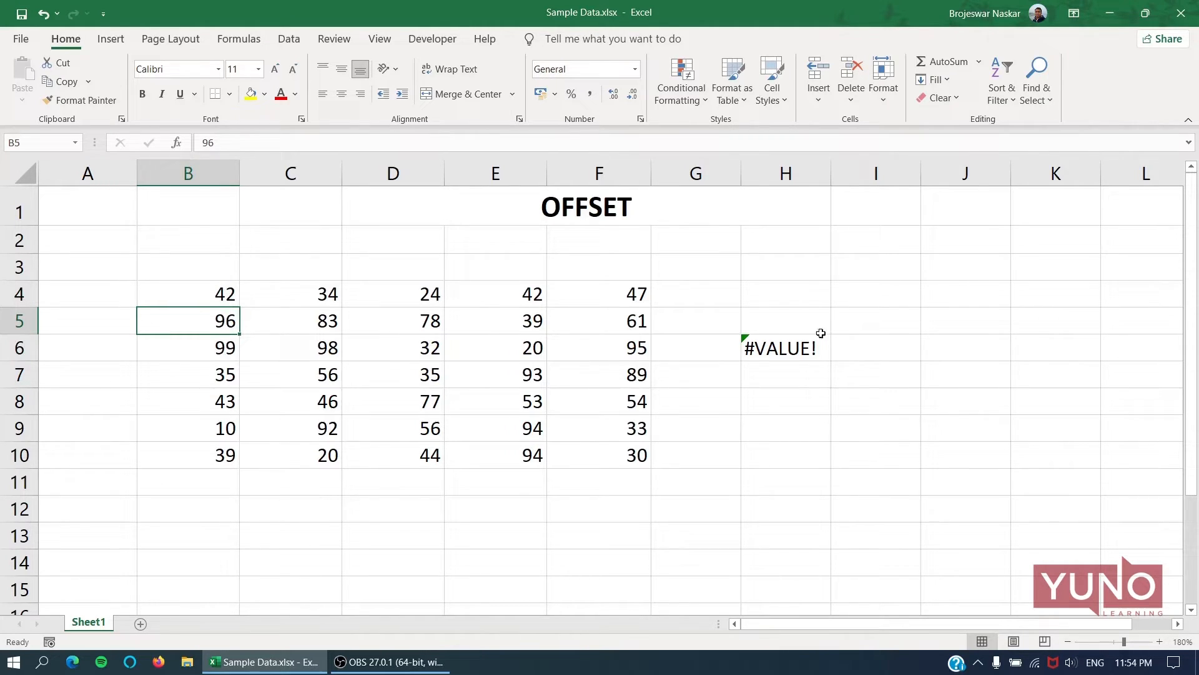
{"action": "left_click", "coordinate": [778, 339]}
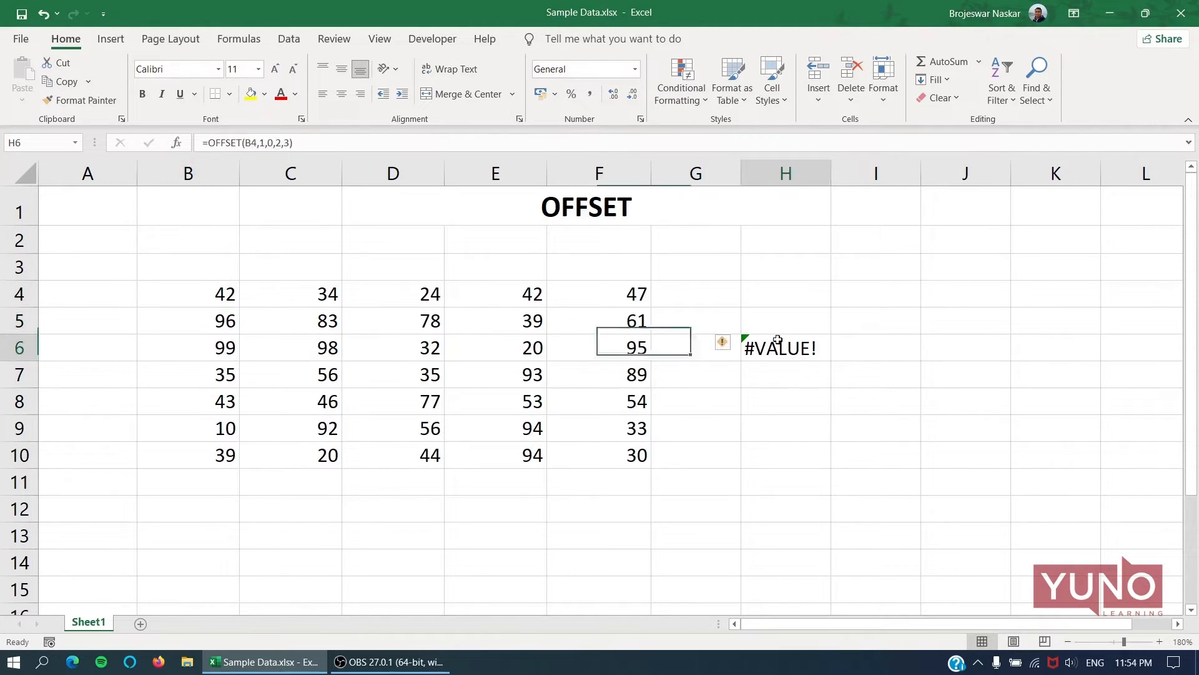
{"action": "left_click", "coordinate": [230, 319]}
{"action": "left_click_drag", "start_coordinate": [229, 320], "coordinate": [399, 348]}
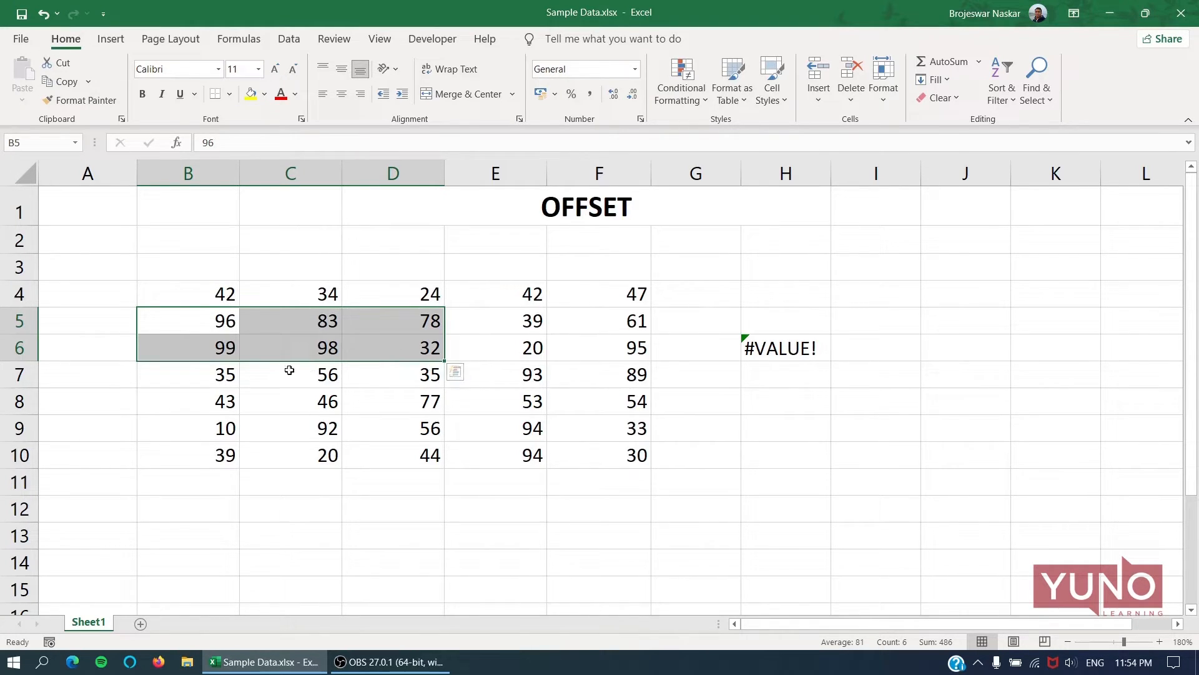
{"action": "left_click", "coordinate": [792, 349]}
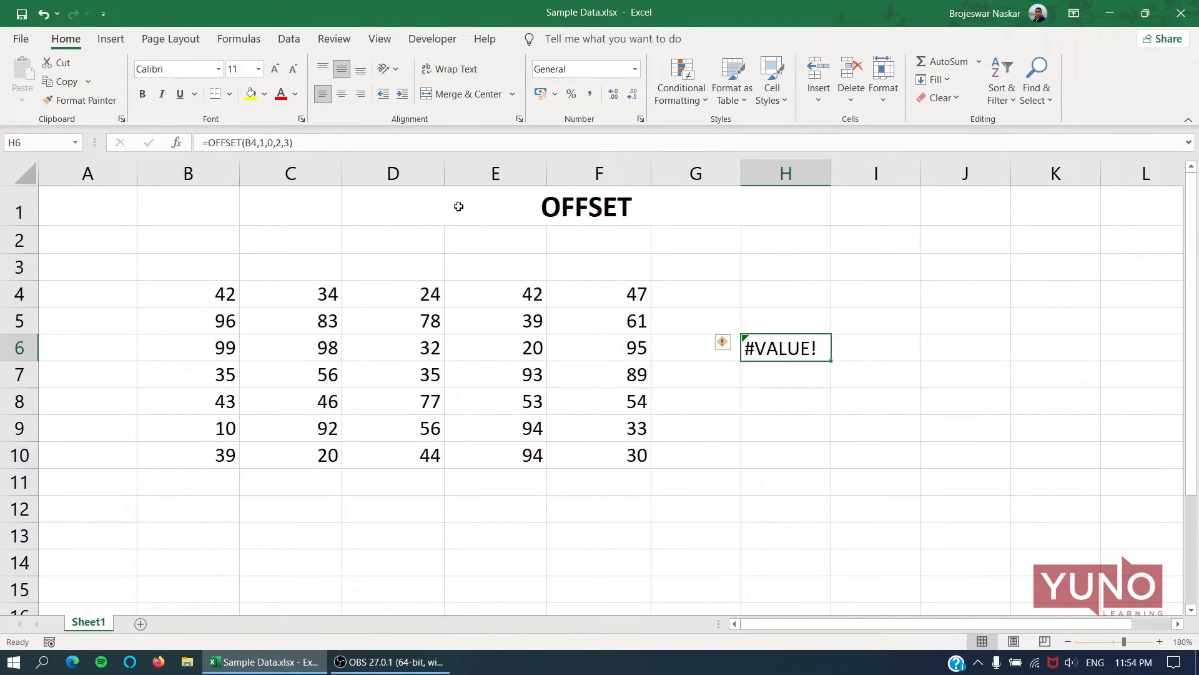
Wrap the formula in H6 as =SUM(OFFSET(B4,1,0,2,3)) and compare its result with the sum of B5:D6.
{"action": "key", "text": "F2"}
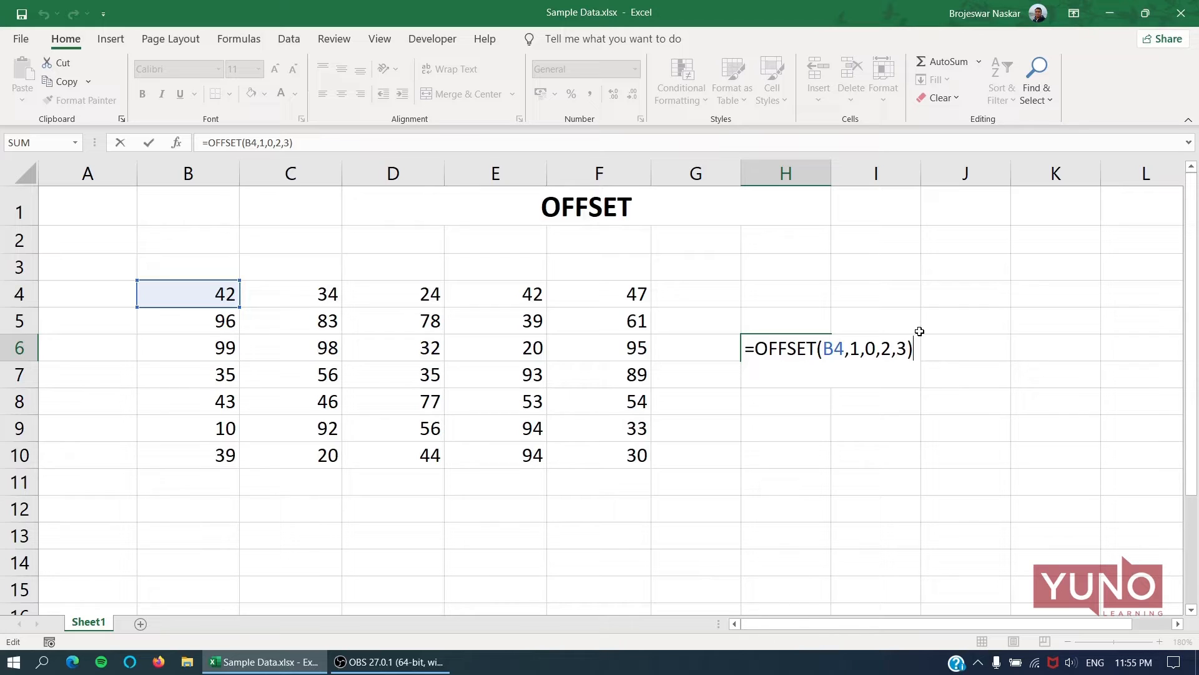
{"action": "left_click", "coordinate": [757, 354]}
{"action": "type", "text": "USM"}
{"action": "key", "text": "BackSpace"}
{"action": "key", "text": "BackSpace"}
{"action": "key", "text": "BackSpace"}
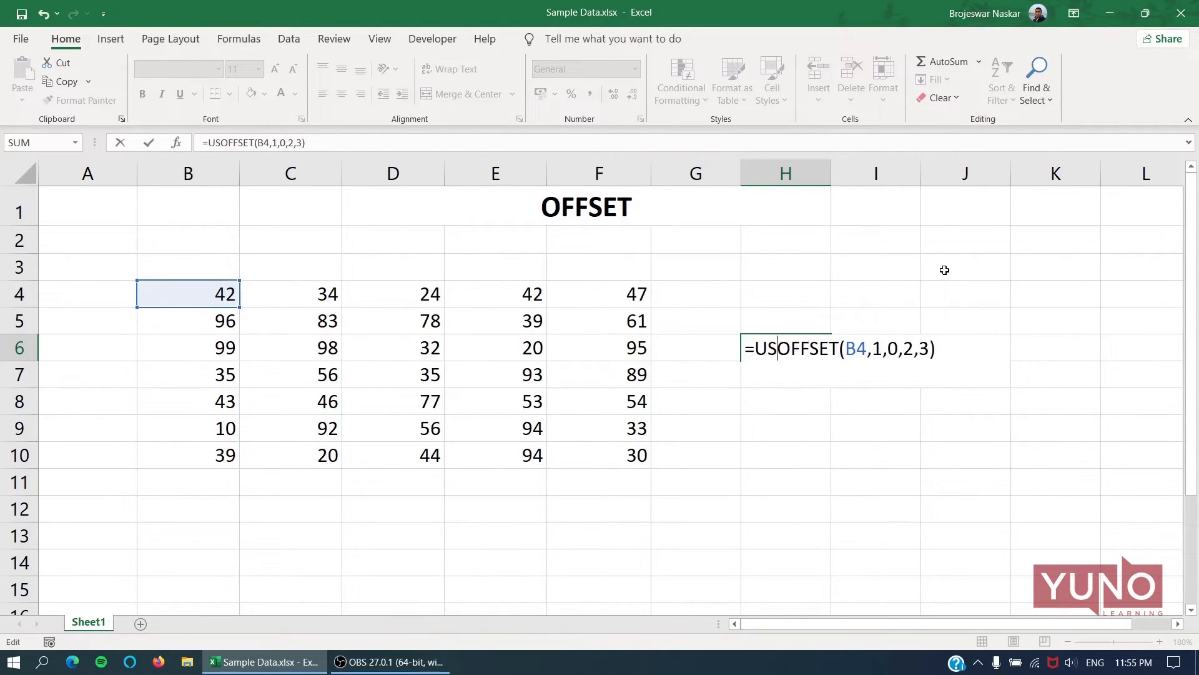
{"action": "type", "text": "SU"}
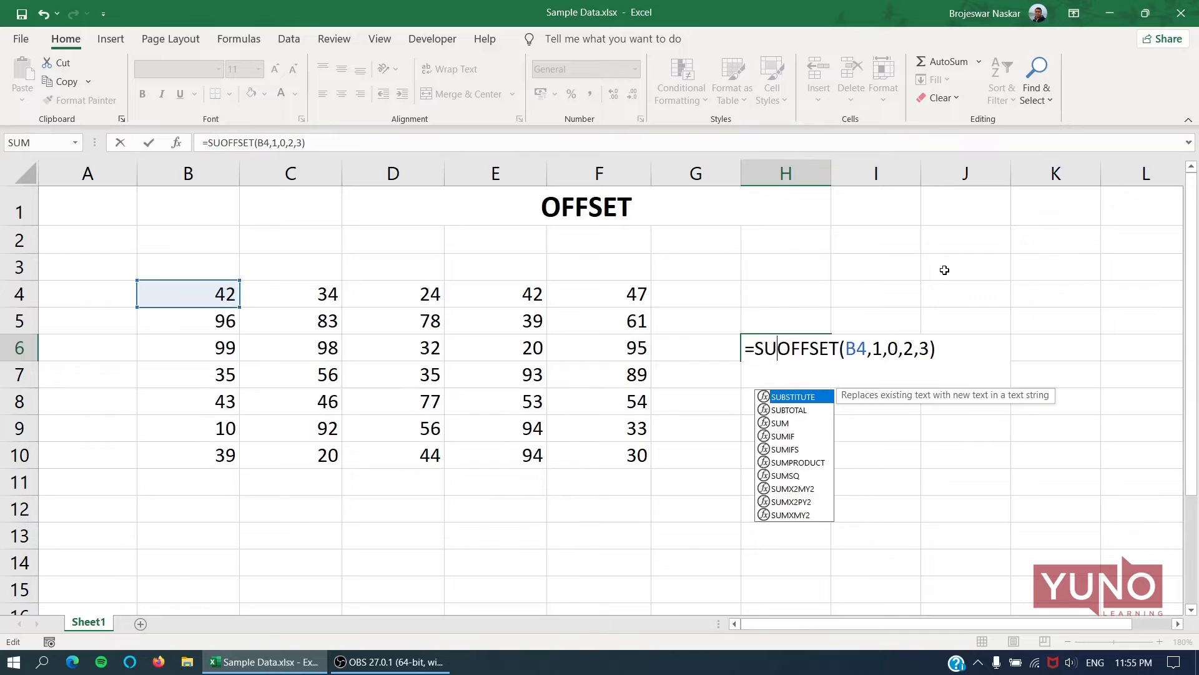
{"action": "type", "text": "N"}
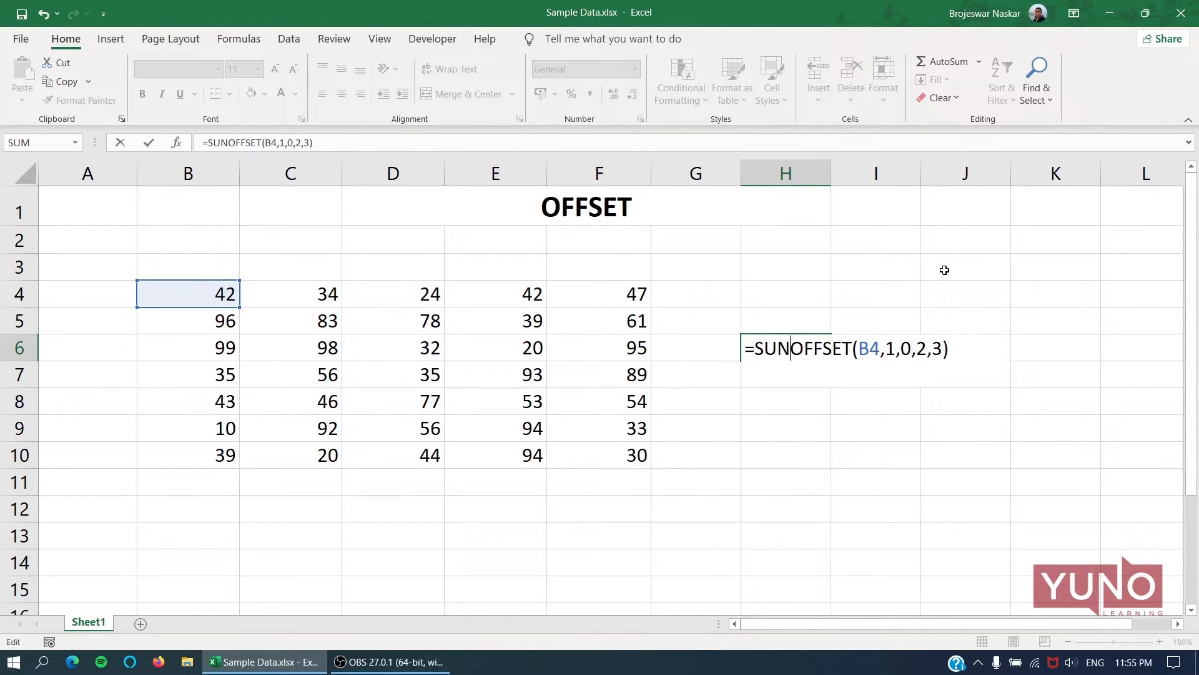
{"action": "type", "text": "("}
{"action": "key", "text": "BackSpace"}
{"action": "key", "text": "BackSpace"}
{"action": "type", "text": "M"}
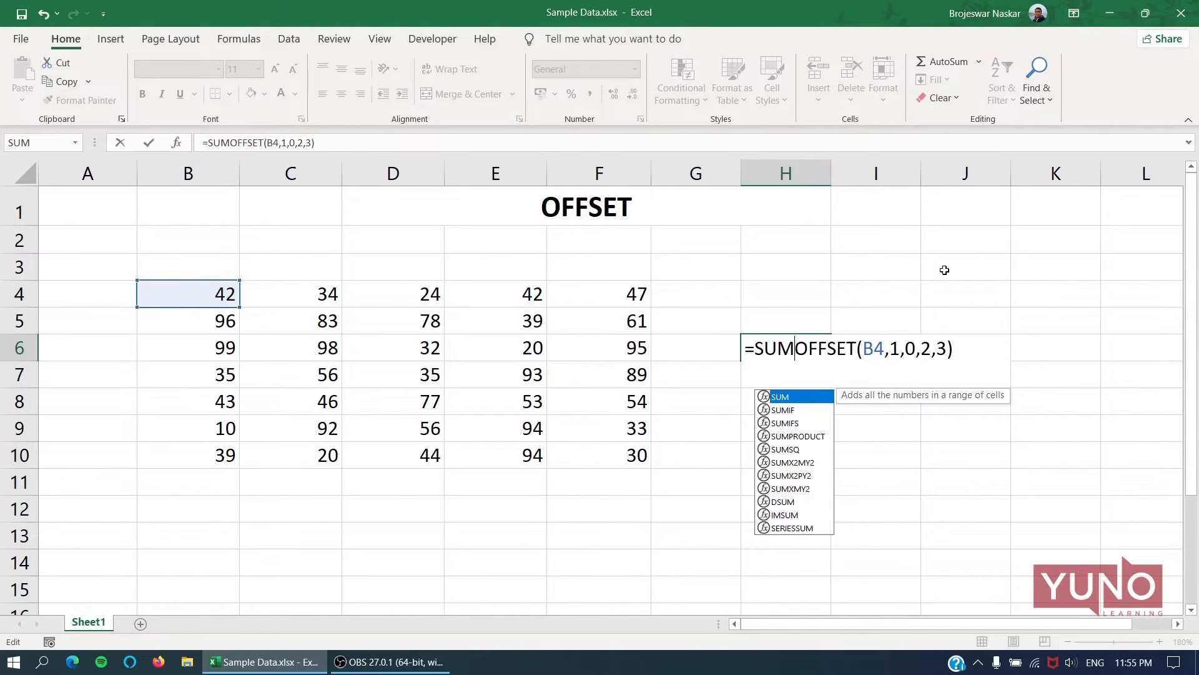
{"action": "type", "text": "("}
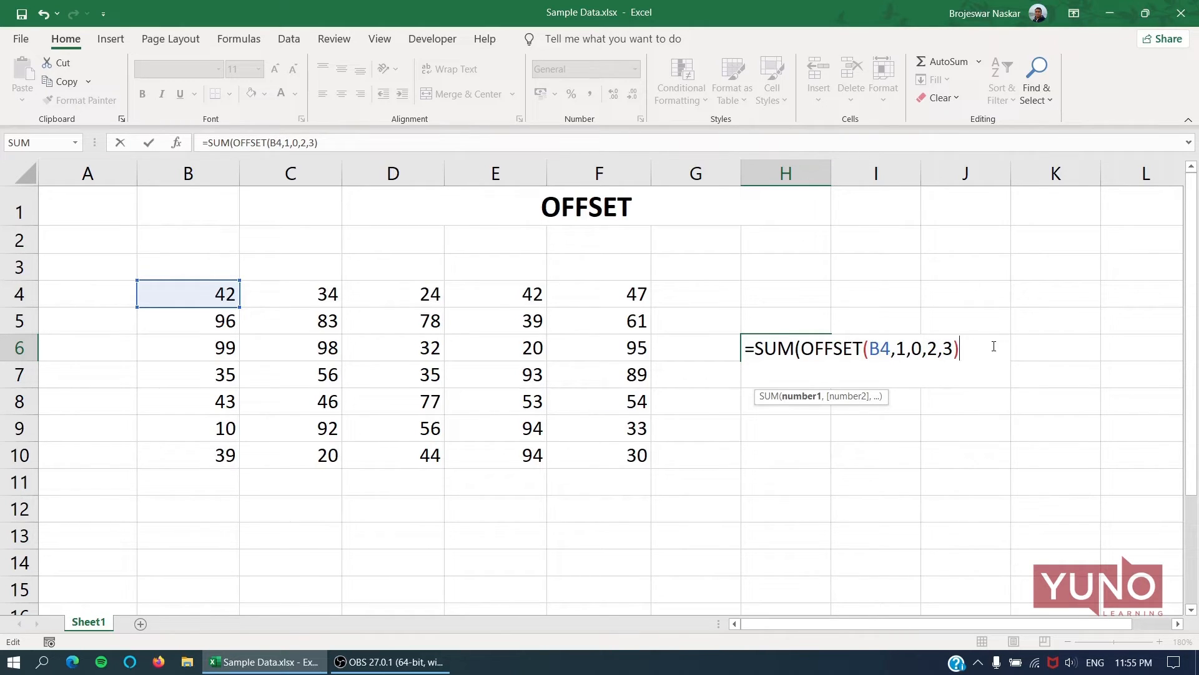
{"action": "type", "text": ")"}
{"action": "key", "text": "Return"}
{"action": "key", "text": "Up"}
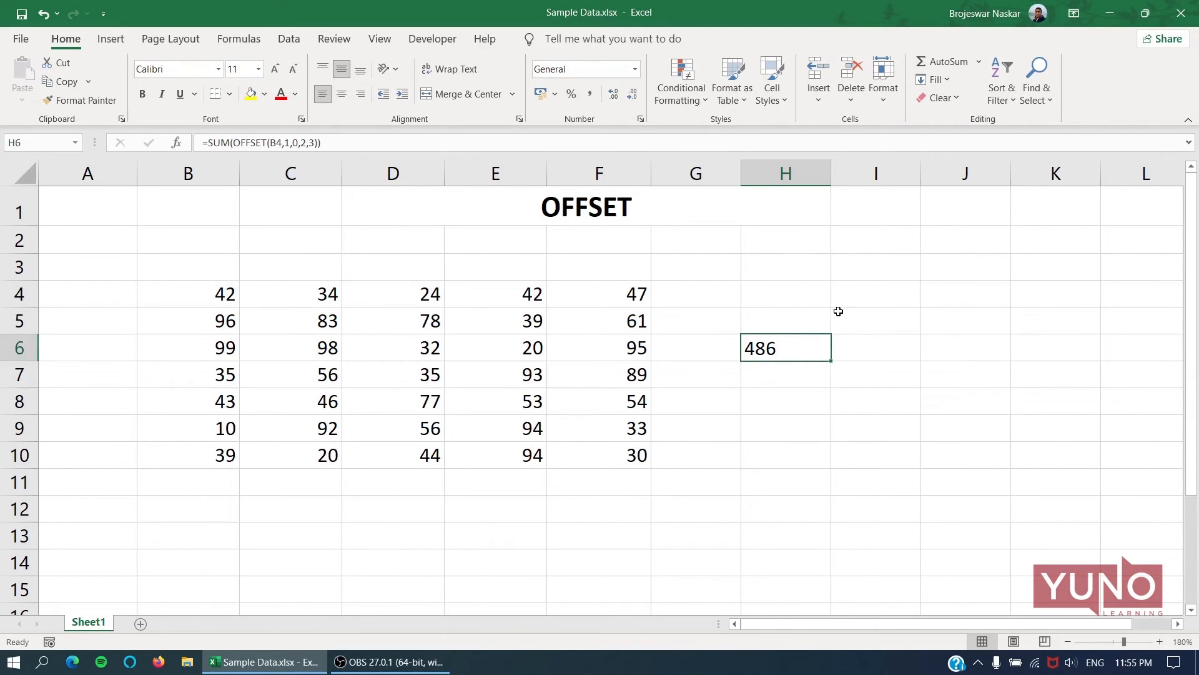
{"action": "left_click_drag", "start_coordinate": [225, 322], "coordinate": [412, 347]}
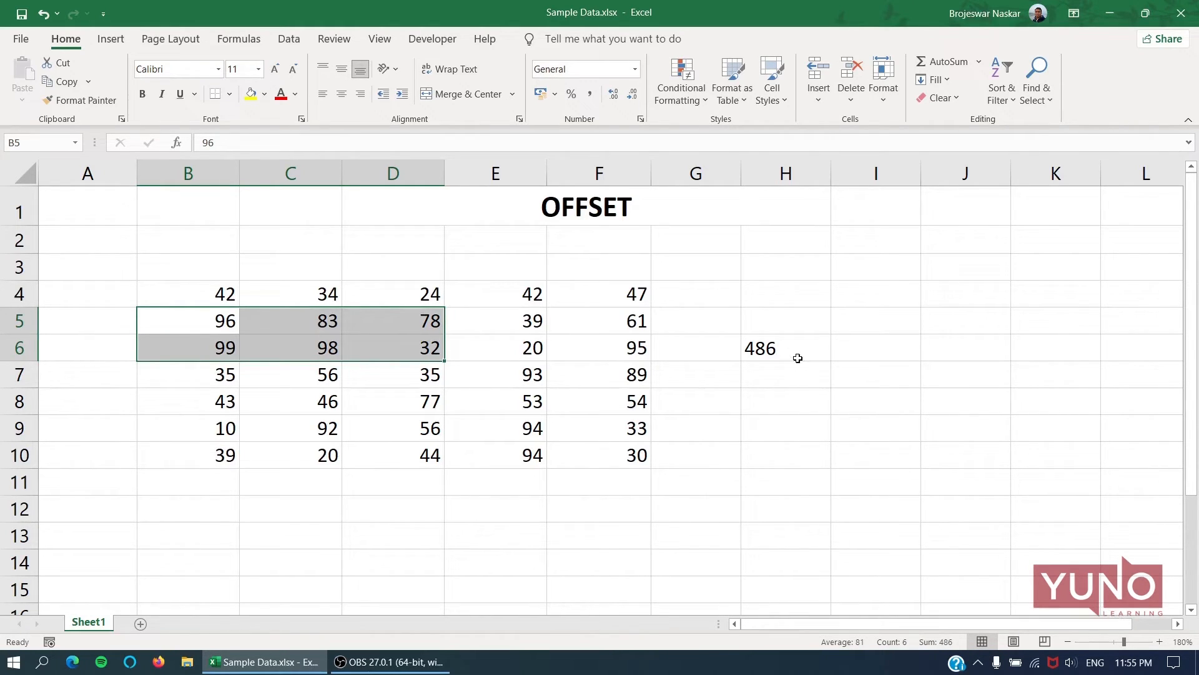
{"action": "left_click", "coordinate": [776, 351]}
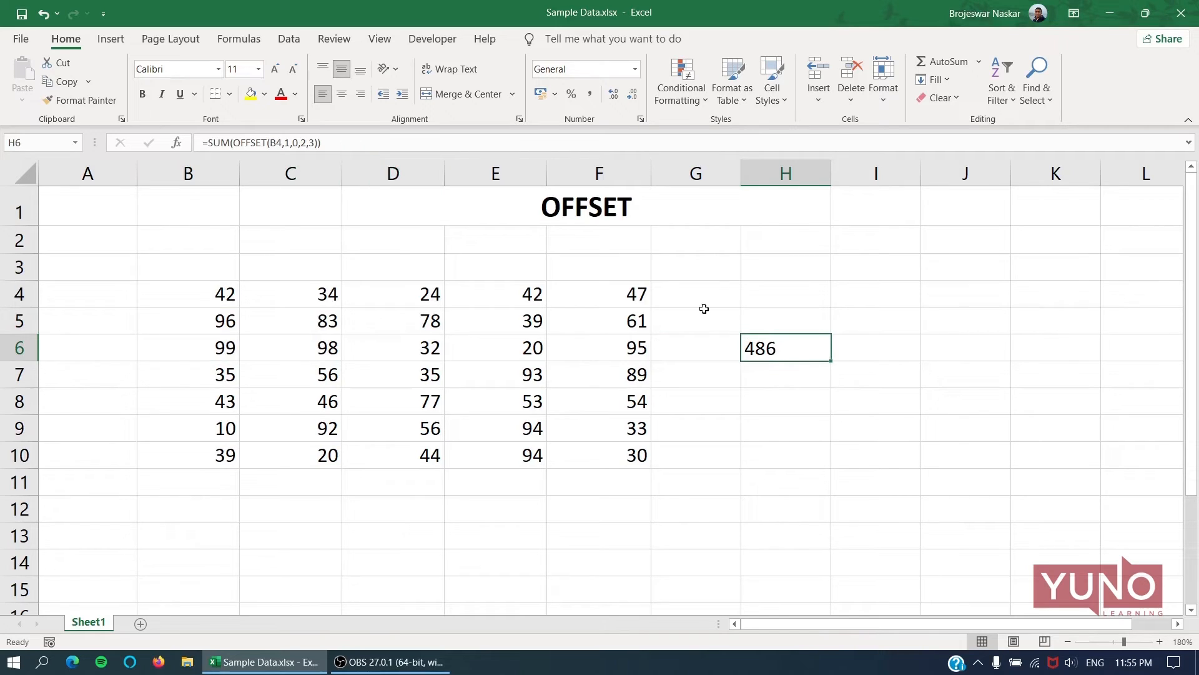
Set the OFFSET height argument to 3 and the width argument to 4 in the H6 formula.
{"action": "double_click", "coordinate": [810, 347]}
{"action": "double_click", "coordinate": [933, 347]}
{"action": "type", "text": "3"}
{"action": "double_click", "coordinate": [951, 348]}
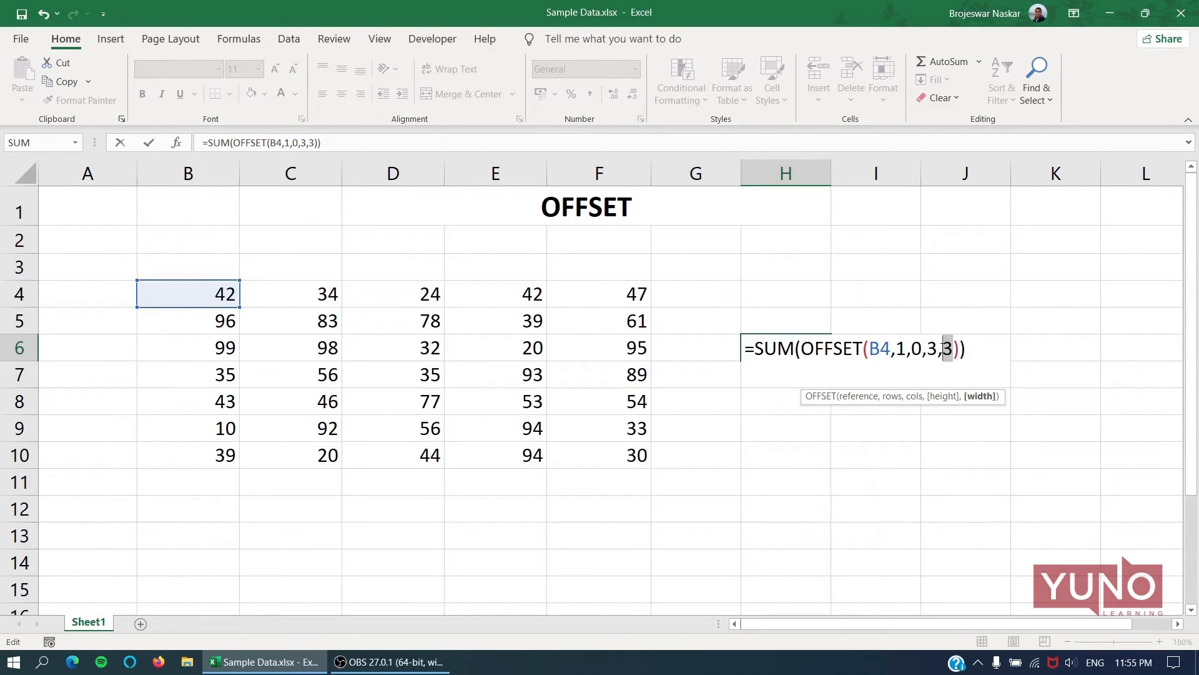
{"action": "type", "text": "4"}
{"action": "key", "text": "Return"}
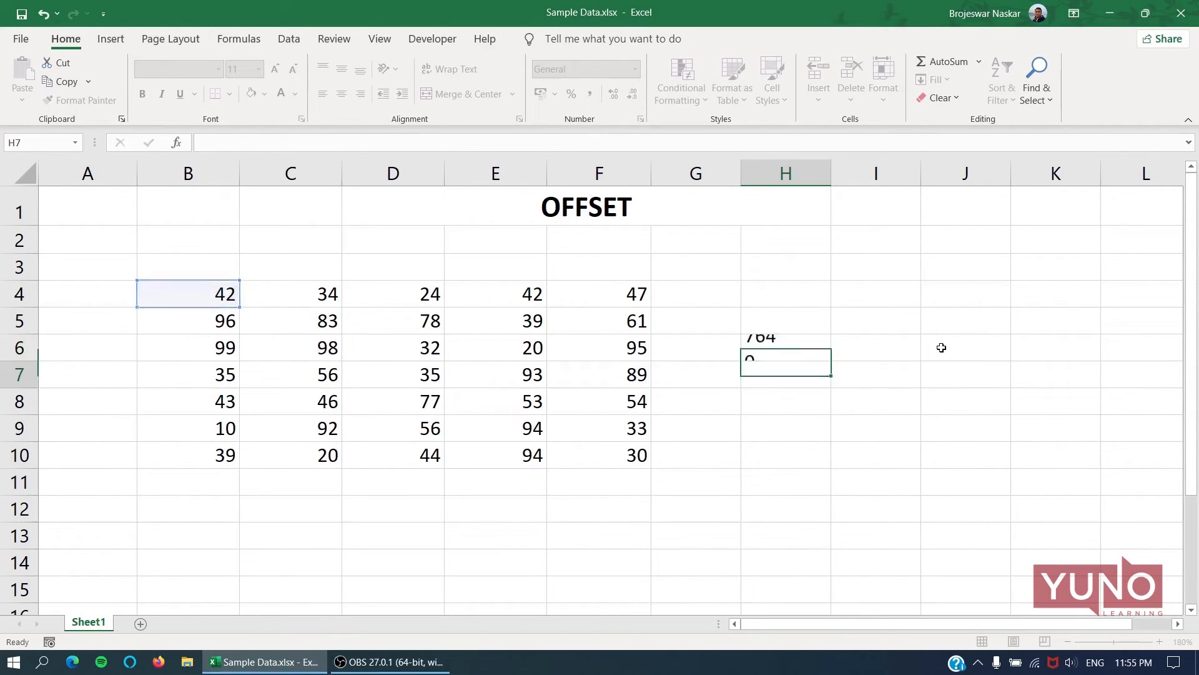
Compare the result in H6 with the sum of B5:E7 and open the formula to inspect its arguments.
{"action": "left_click", "coordinate": [783, 345]}
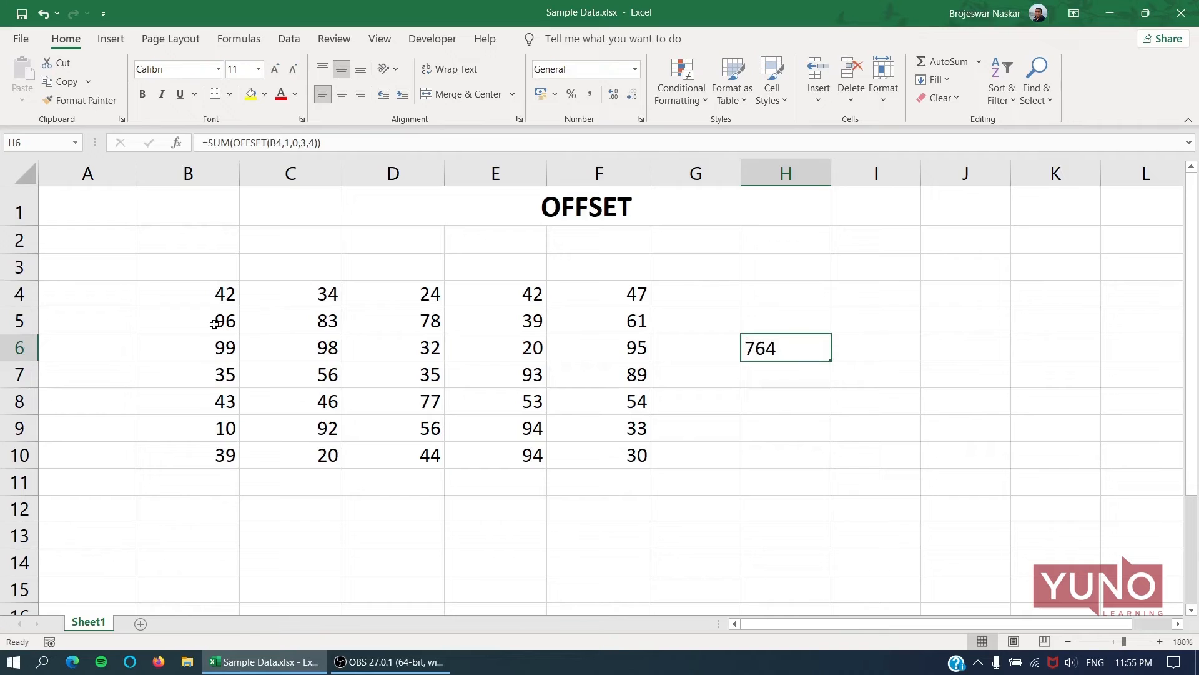
{"action": "left_click_drag", "start_coordinate": [219, 317], "coordinate": [514, 375]}
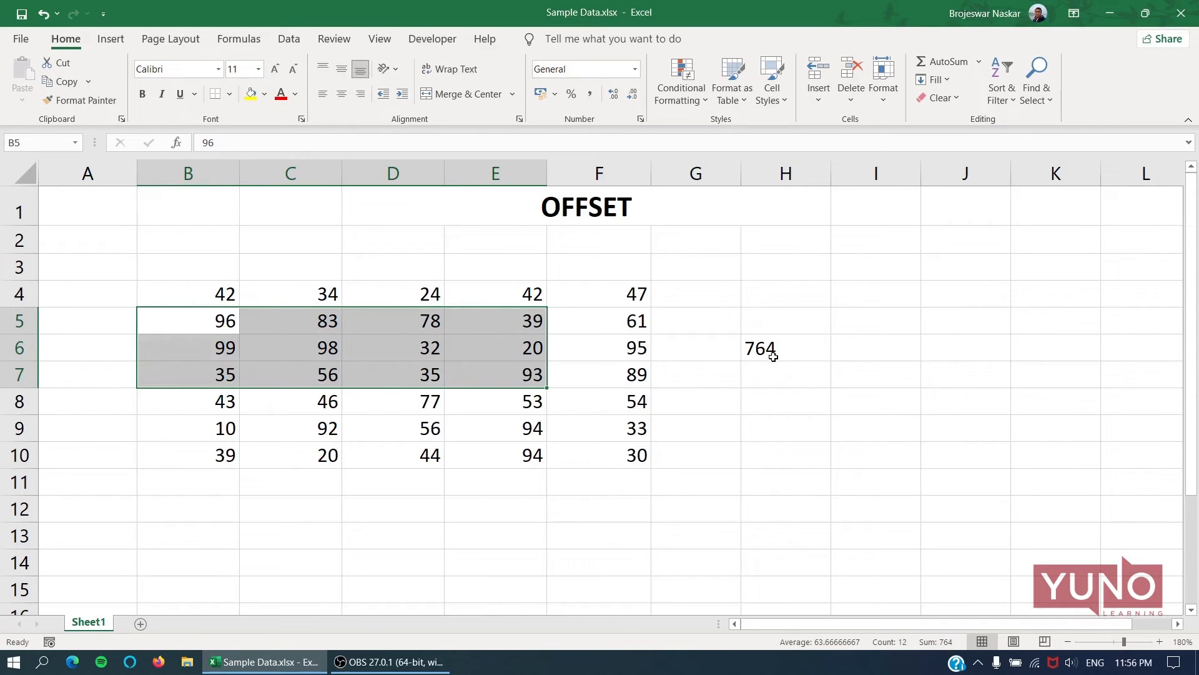
{"action": "left_click", "coordinate": [817, 351]}
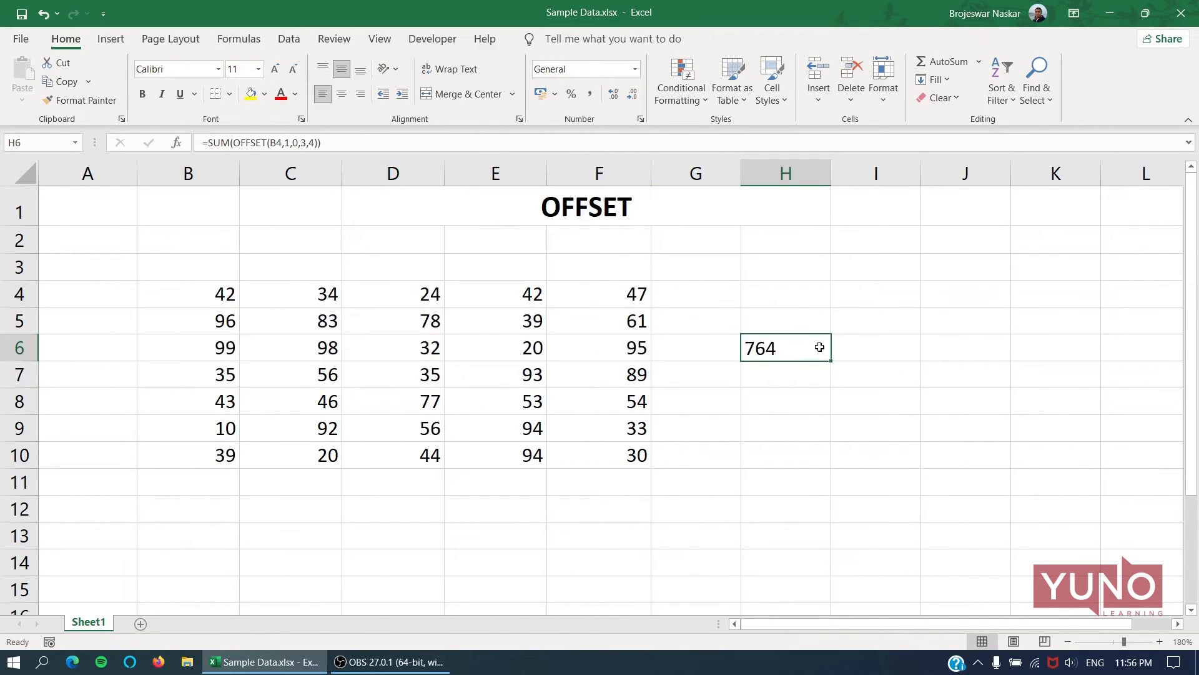
{"action": "double_click", "coordinate": [819, 349]}
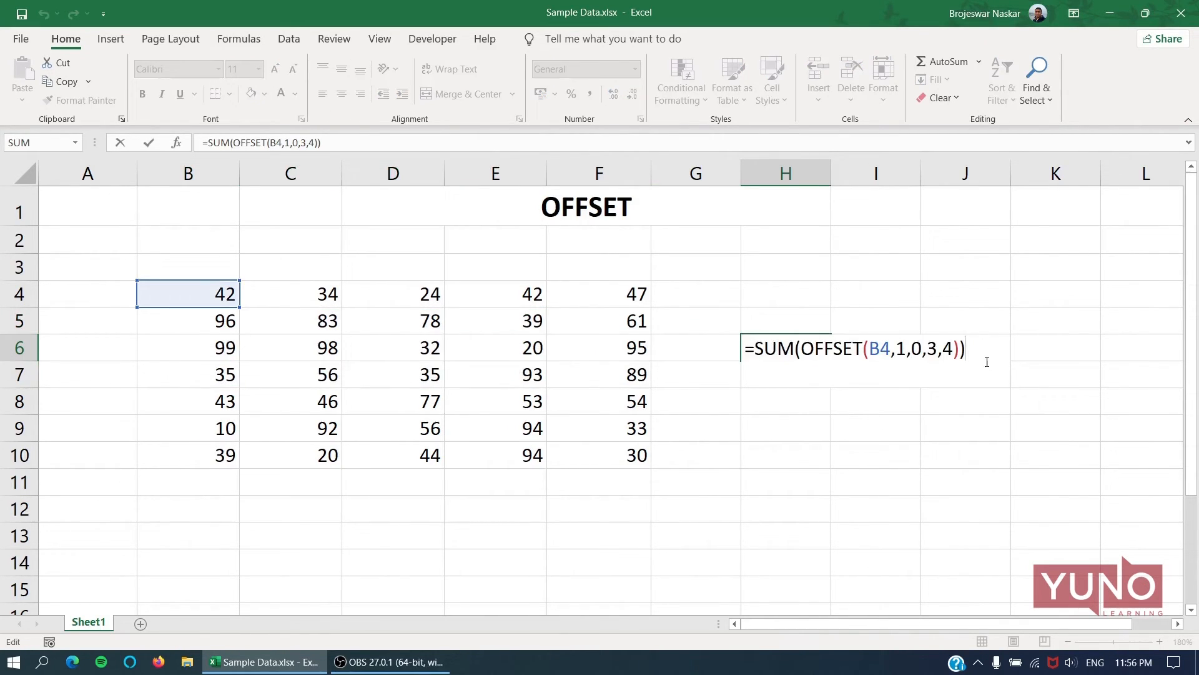